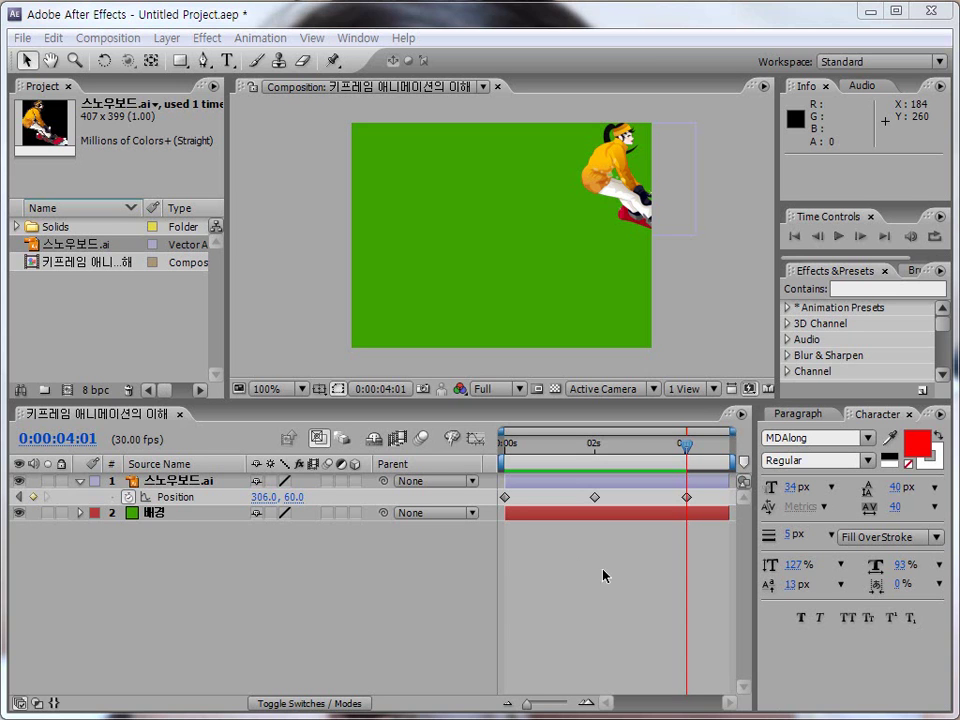
pyautogui.moveTo(500, 455)
pyautogui.mouseDown()
pyautogui.moveTo(662, 527)
pyautogui.moveTo(724, 523)
pyautogui.mouseUp()
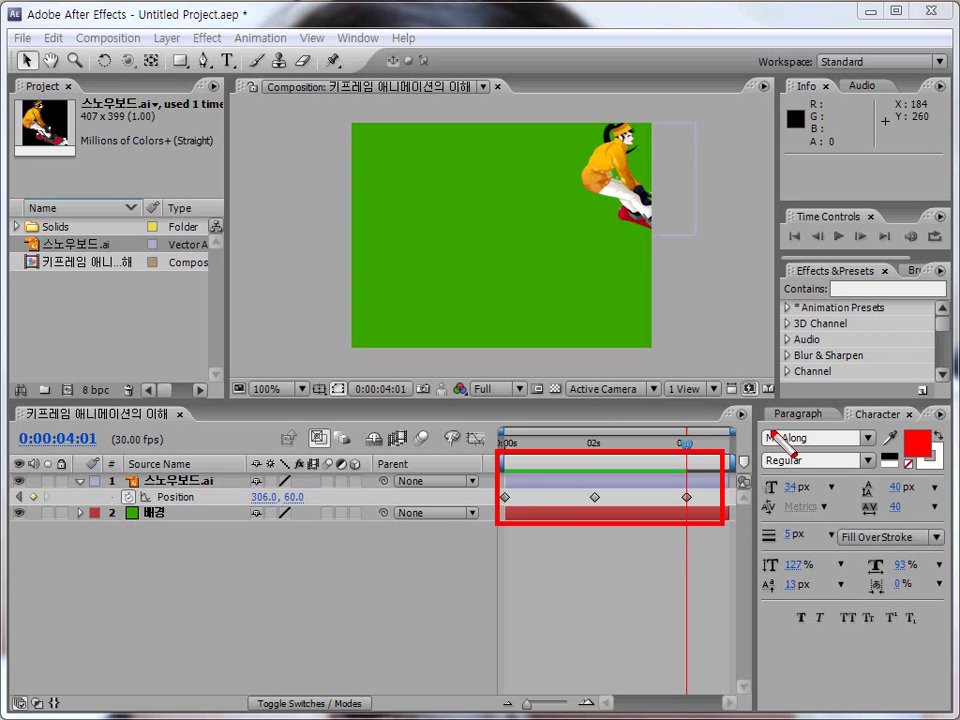
pyautogui.moveTo(761, 402); pyautogui.dragTo(936, 428)
pyautogui.press('Escape')
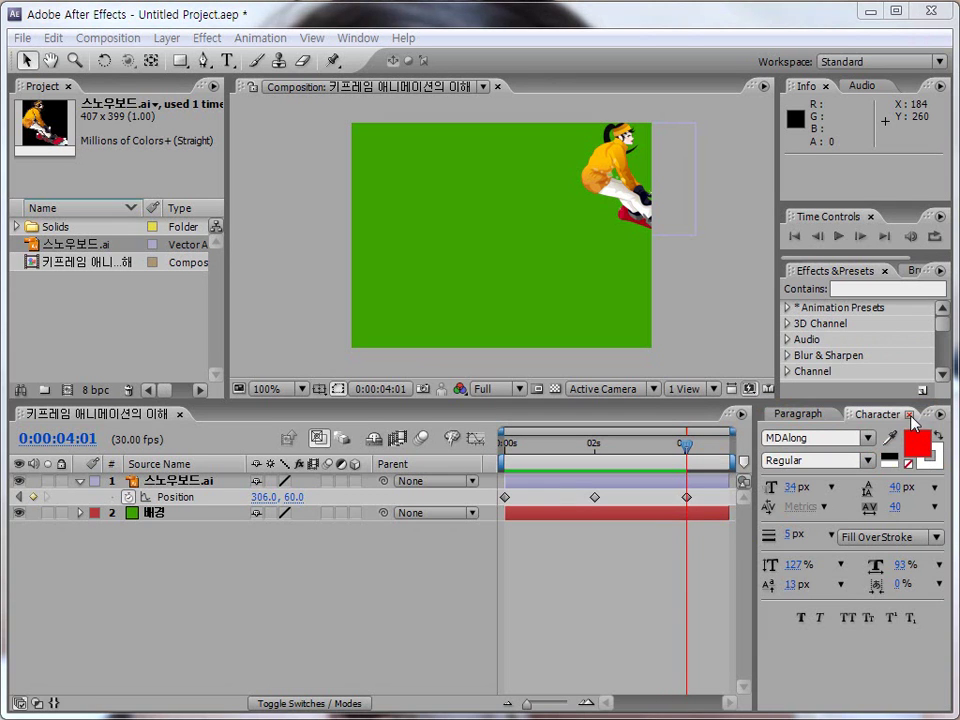
# Close the Character and Paragraph panels so the timeline fills the full width.
pyautogui.click(908, 414)
pyautogui.click(831, 414)
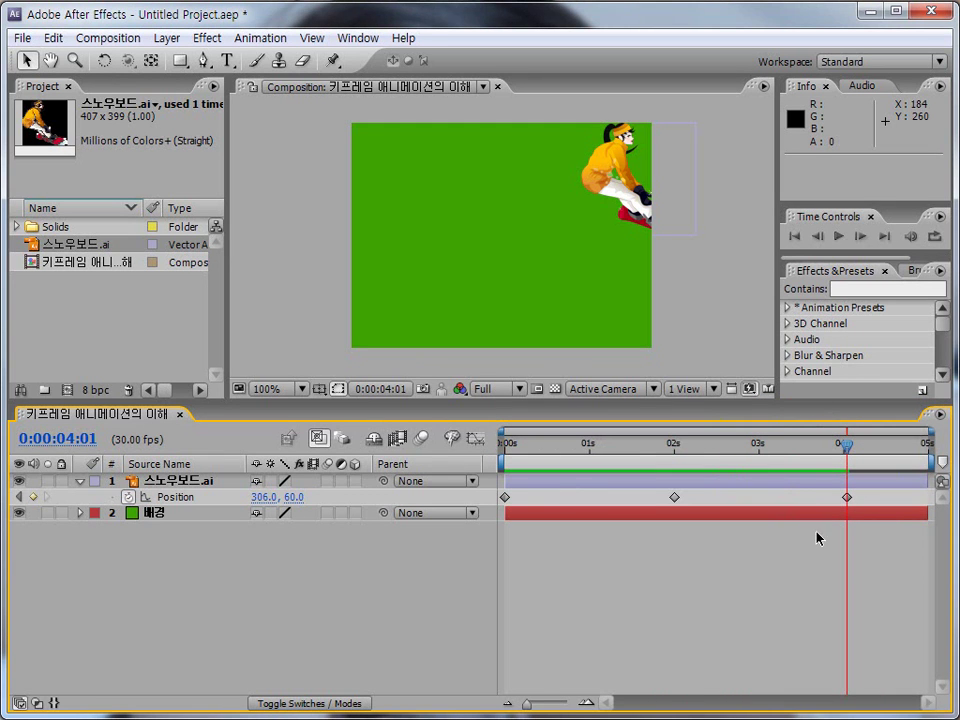
pyautogui.moveTo(486, 427)
pyautogui.mouseDown()
pyautogui.moveTo(540, 531)
pyautogui.moveTo(879, 666)
pyautogui.moveTo(932, 677)
pyautogui.mouseUp()
pyautogui.press('e')
pyautogui.moveTo(369, 456)
pyautogui.mouseDown()
pyautogui.moveTo(400, 514)
pyautogui.moveTo(482, 536)
pyautogui.mouseUp()
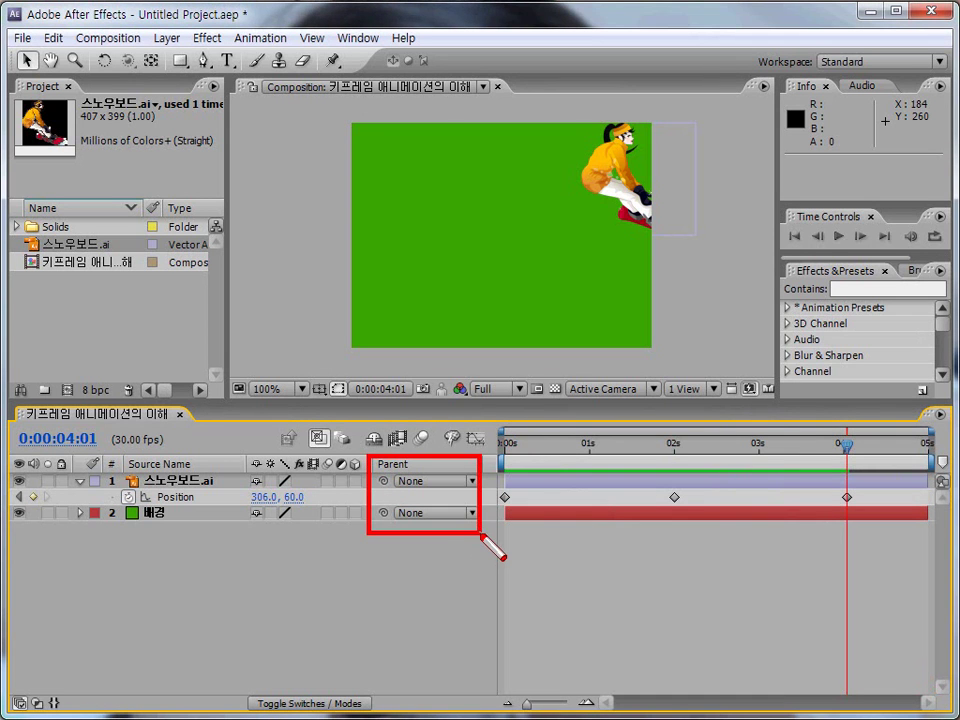
pyautogui.press('Escape')
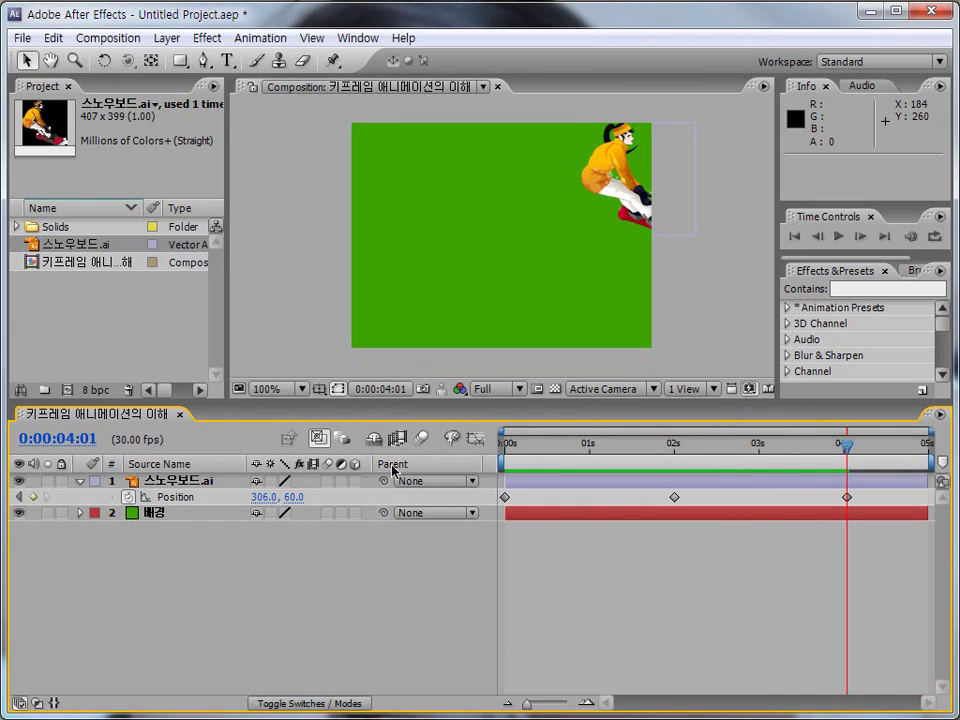
# Hide the Parent column in the timeline.
pyautogui.rightClick(437, 466)
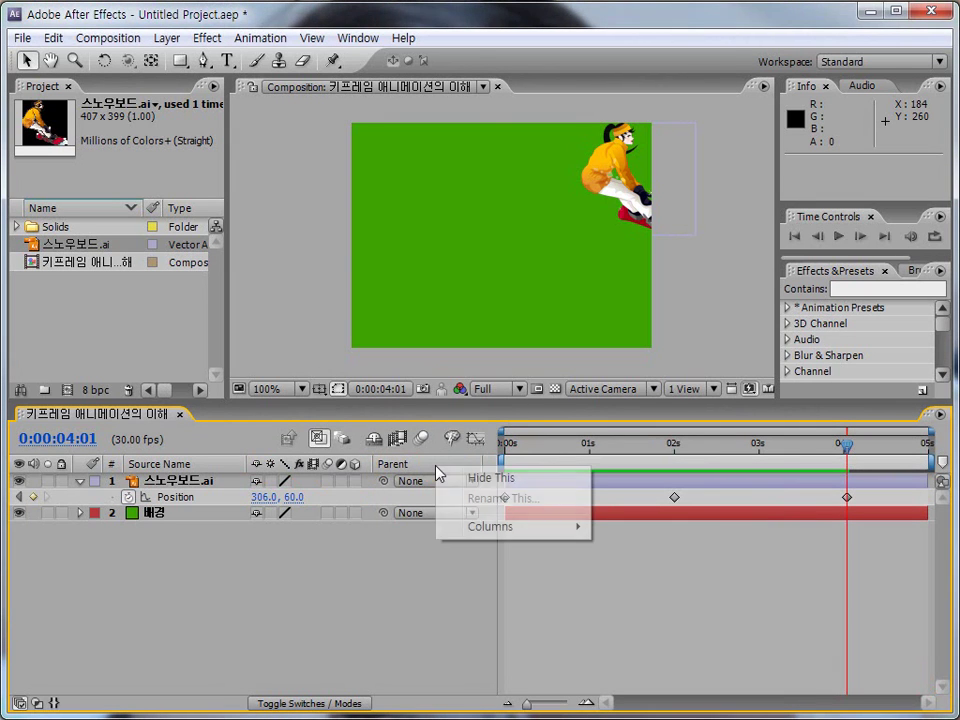
pyautogui.moveTo(497, 527)
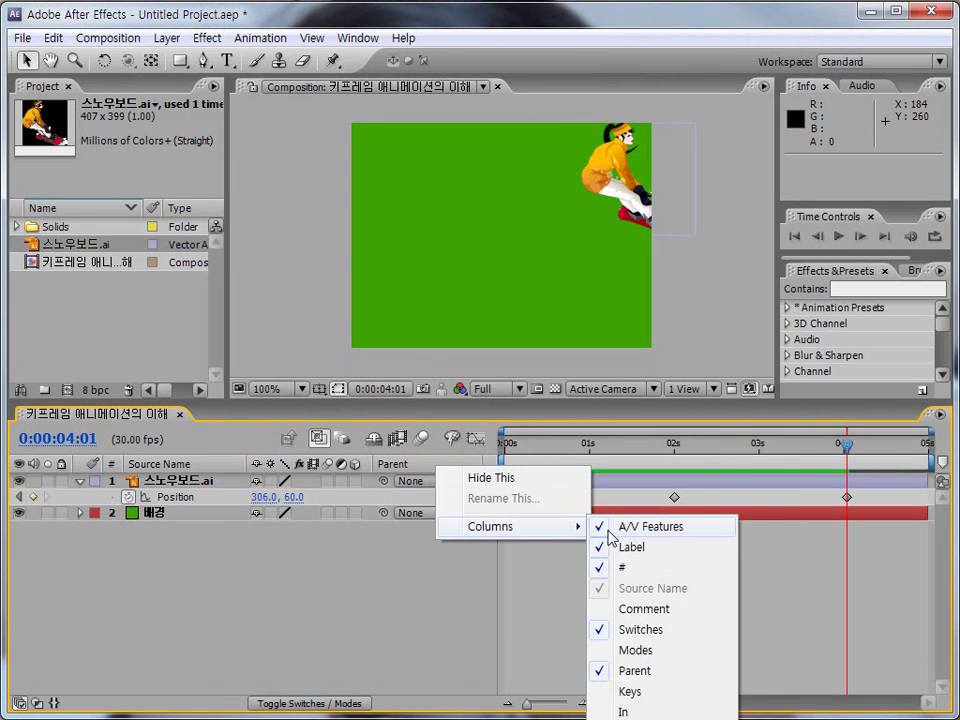
pyautogui.click(636, 672)
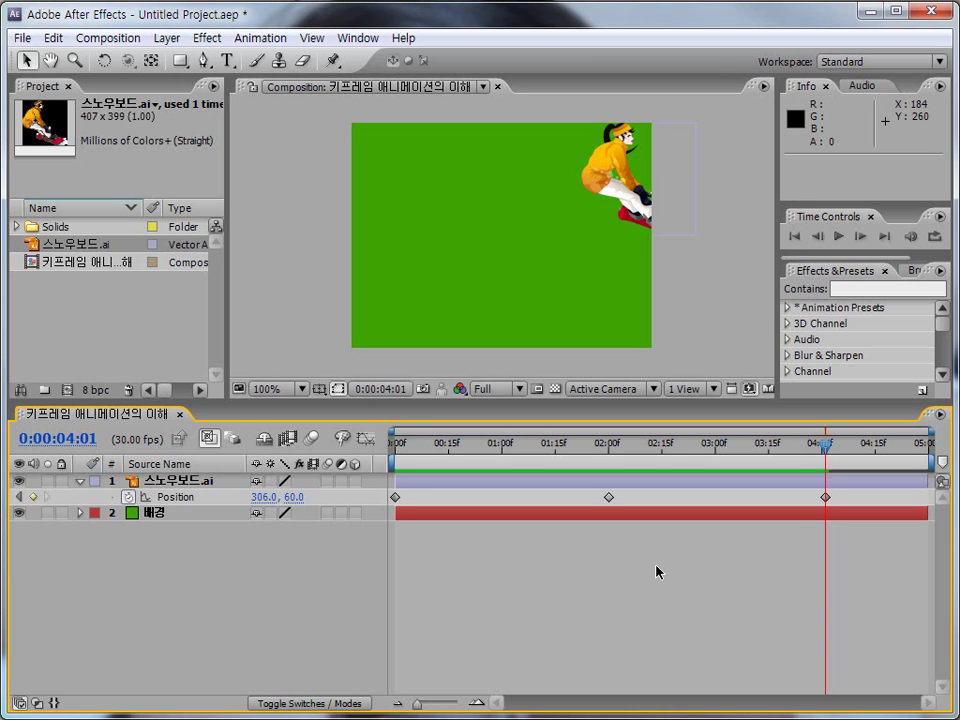
pyautogui.moveTo(598, 486); pyautogui.dragTo(619, 512)
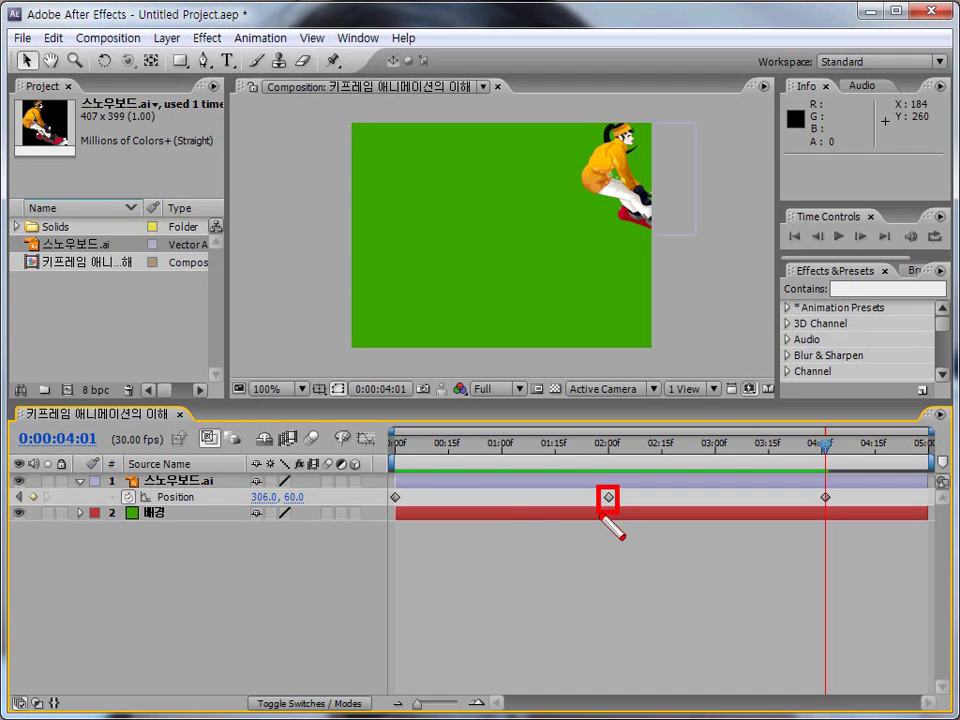
pyautogui.moveTo(389, 487); pyautogui.dragTo(402, 507)
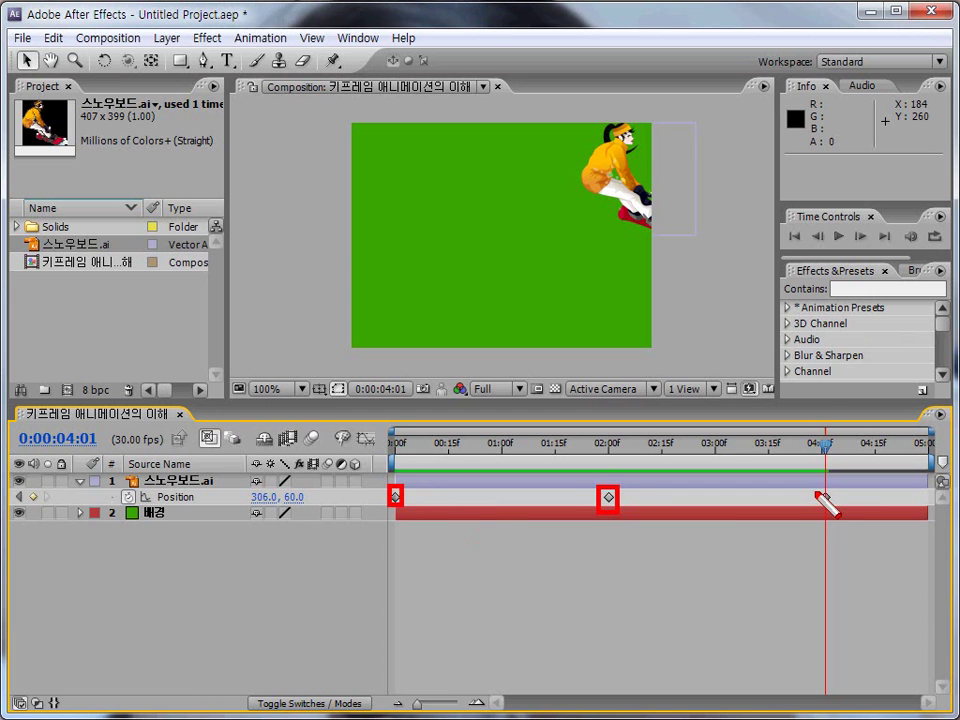
pyautogui.press('Escape')
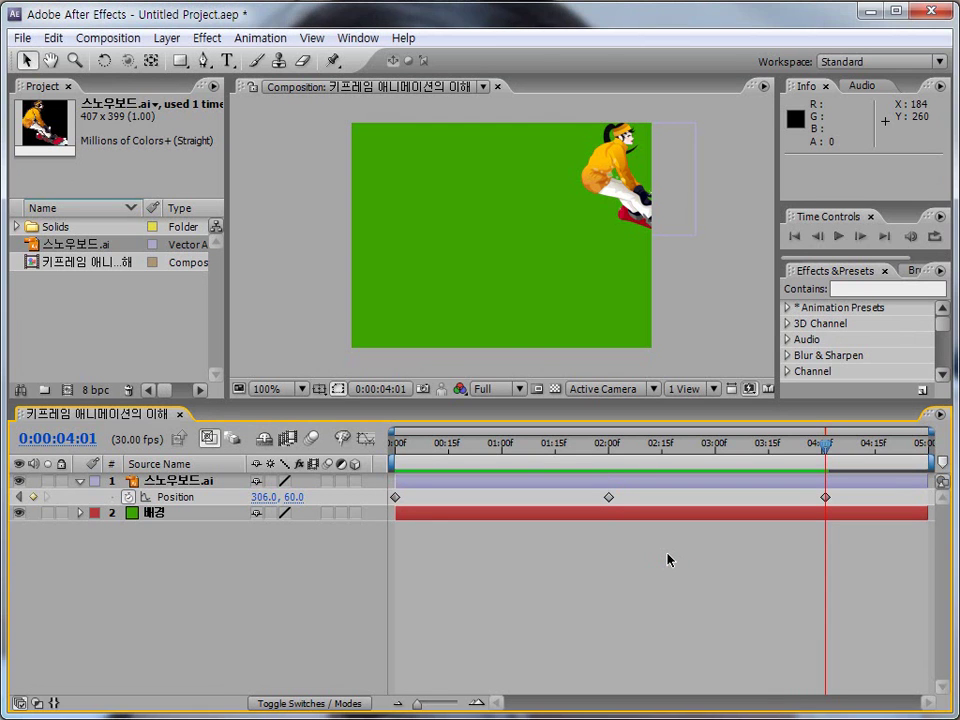
# Step back and forth through the snowboarder layer's Position keyframes to examine its placement at each one.
pyautogui.press('j')
pyautogui.press('j')
pyautogui.press('j')
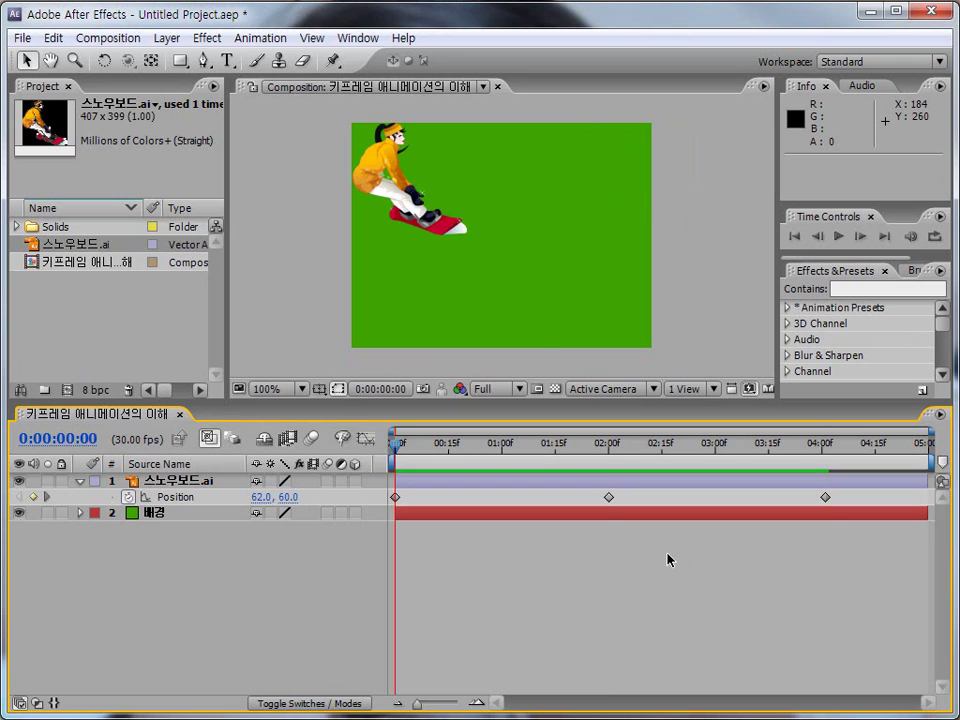
pyautogui.press('k')
pyautogui.press('k')
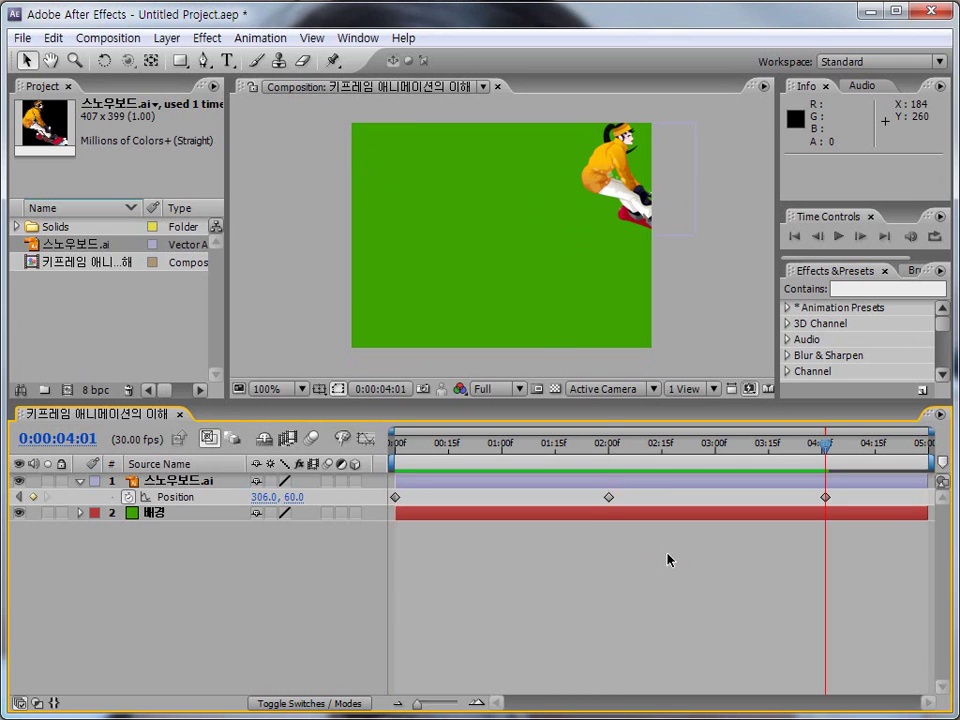
pyautogui.press('j')
pyautogui.press('j')
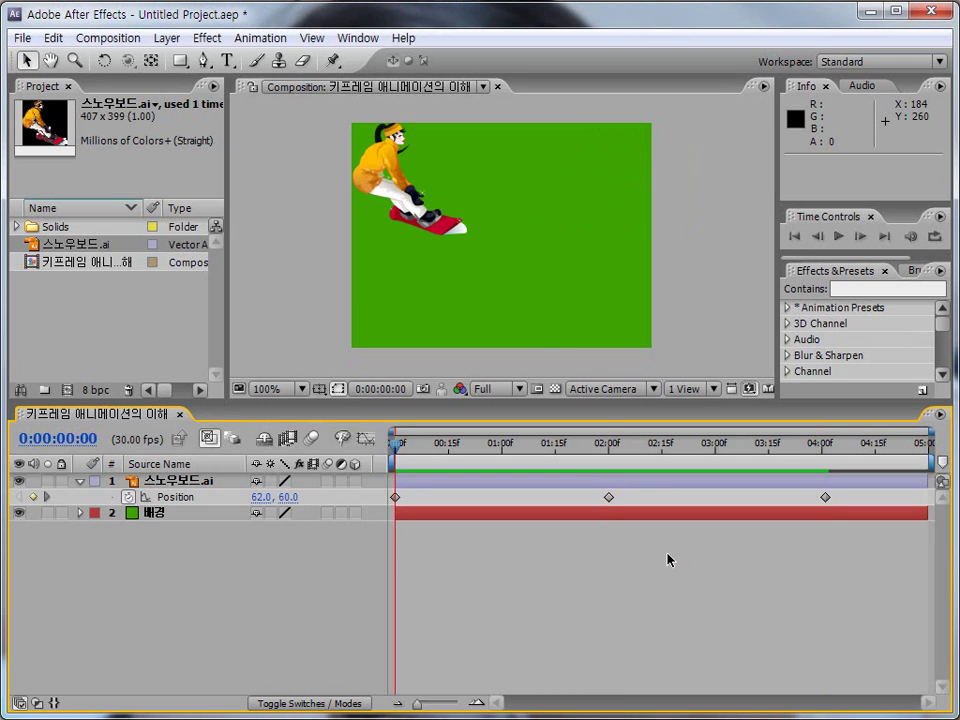
pyautogui.press('k')
pyautogui.press('k')
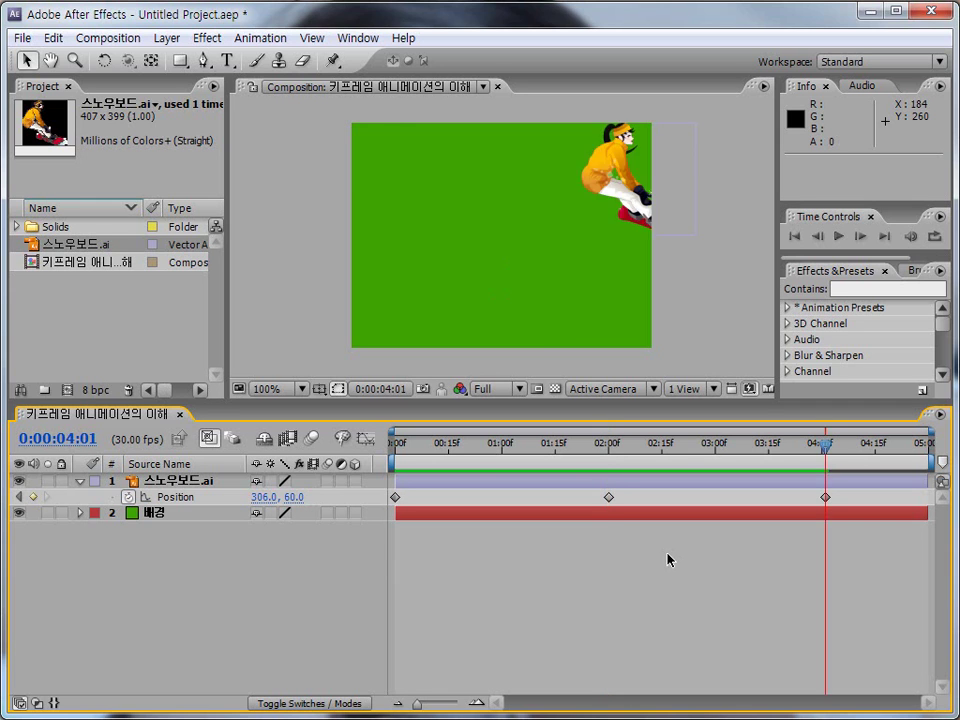
pyautogui.press('j')
pyautogui.press('j')
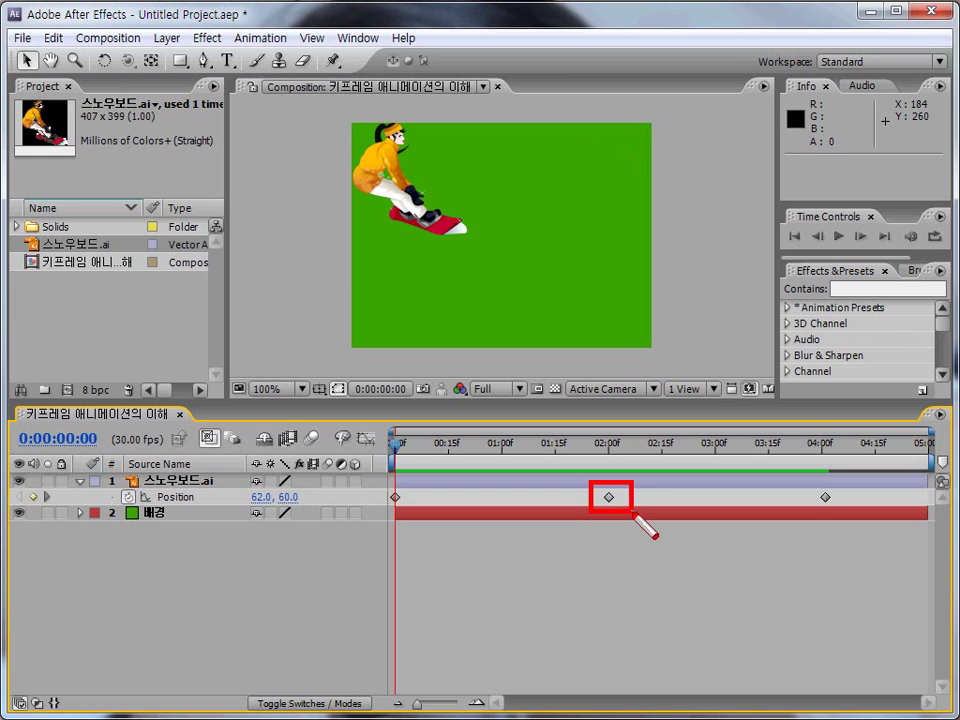
# Move the middle Position keyframe to 0:00:01:00 and scrub between it and the first frame to check the motion.
pyautogui.moveTo(608, 499); pyautogui.dragTo(502, 508)
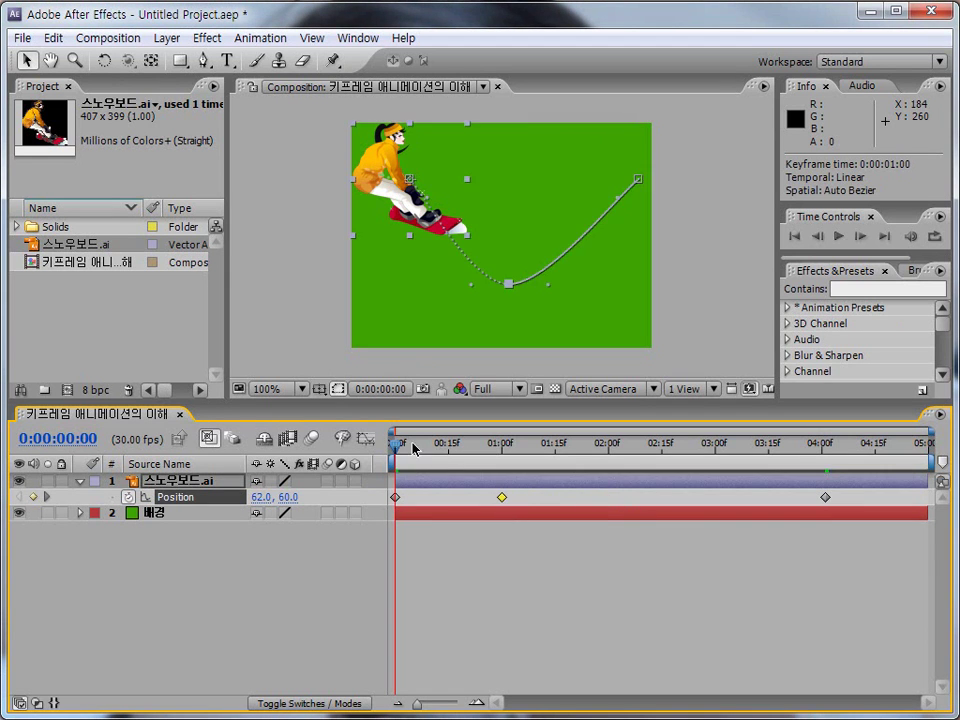
pyautogui.moveTo(397, 450); pyautogui.dragTo(503, 456)
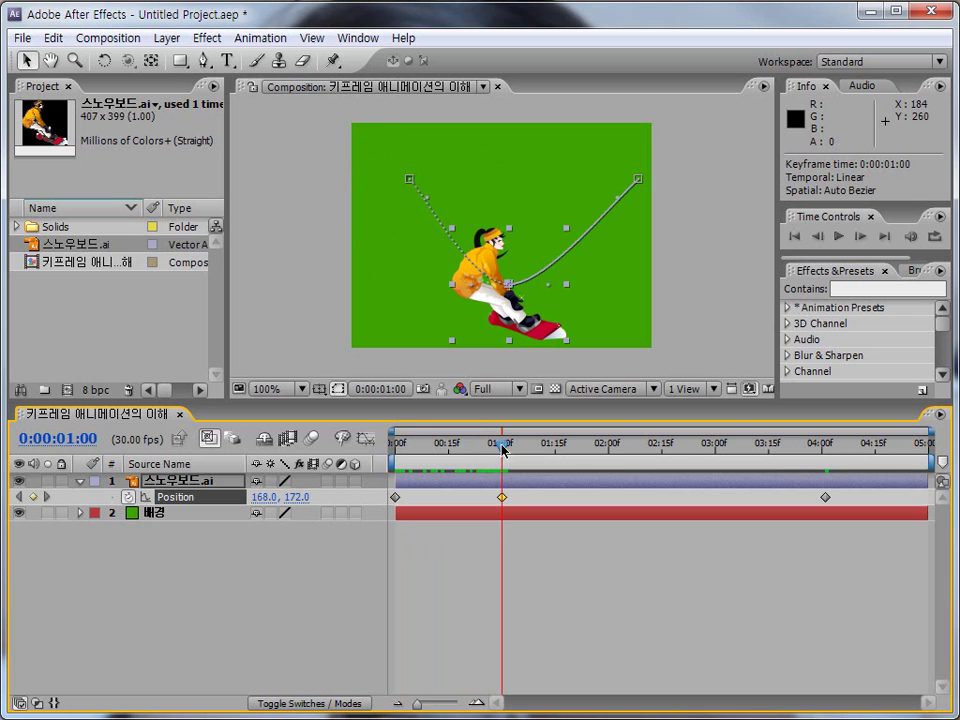
pyautogui.moveTo(503, 450); pyautogui.dragTo(395, 450)
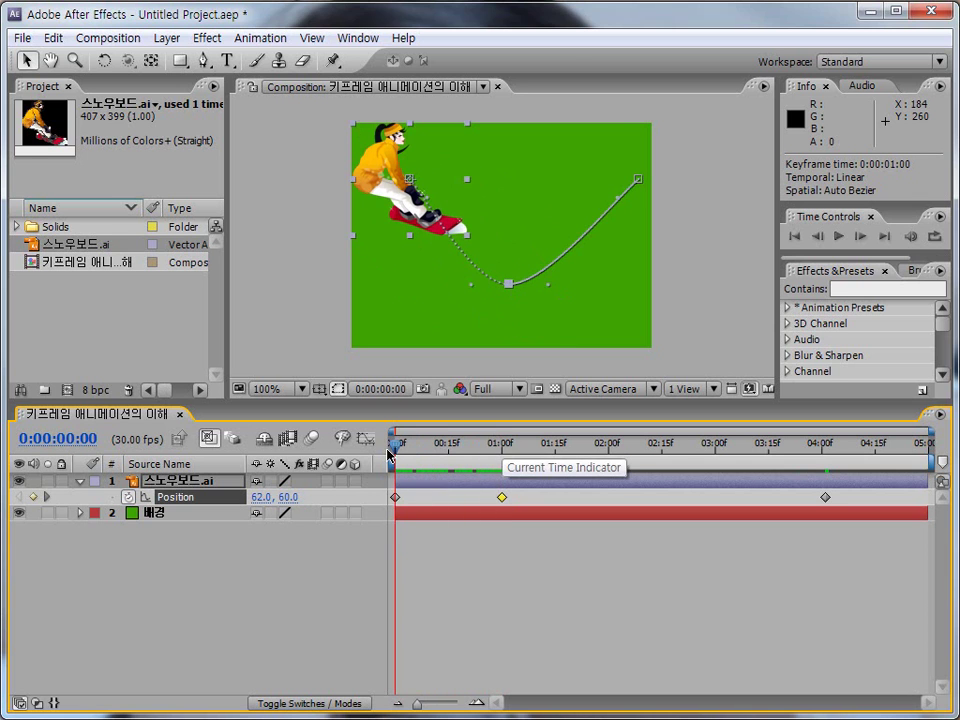
# Nudge the snowboarder at the first Position keyframe to about 64, 61.
pyautogui.click(396, 498)
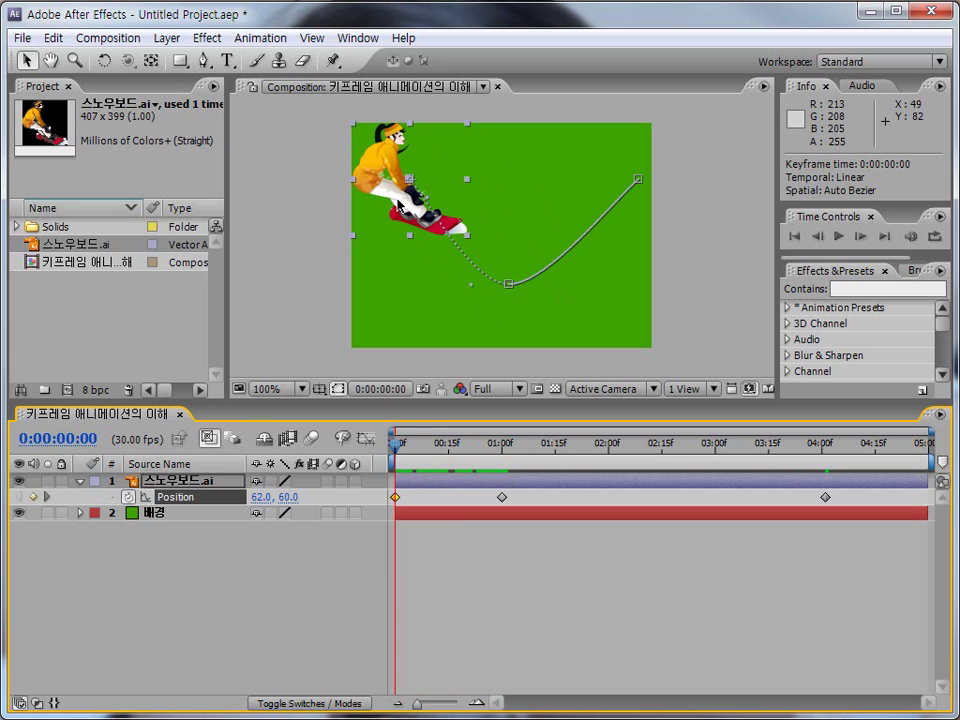
pyautogui.moveTo(400, 200); pyautogui.dragTo(400, 199)
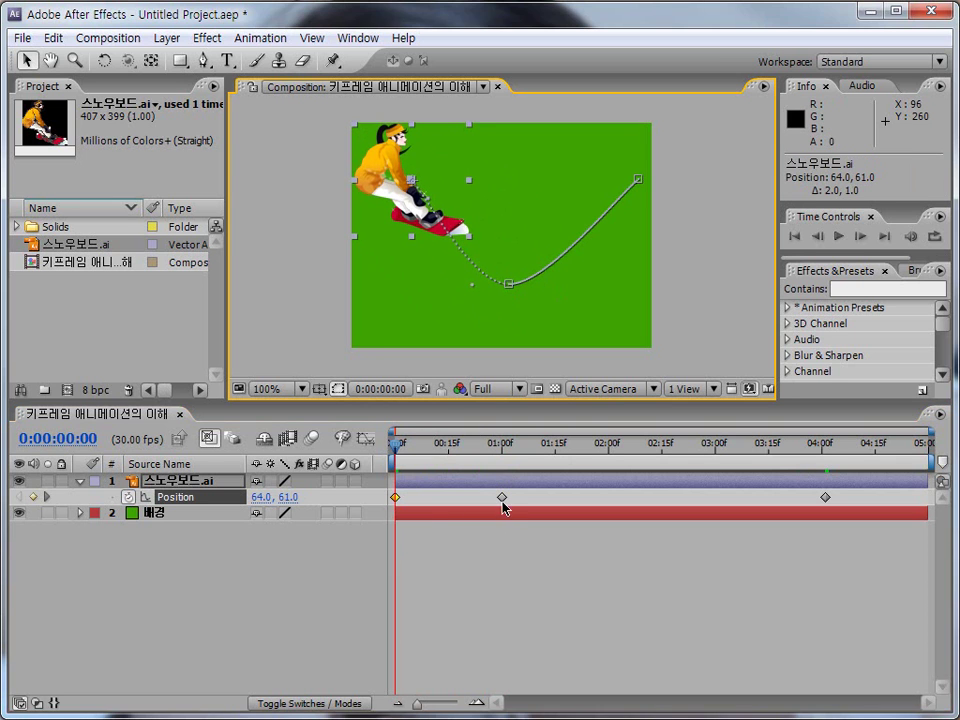
# Move the middle Position keyframe to 0:00:00:15 and reposition the snowboarder there toward the upper right of the frame.
pyautogui.moveTo(501, 498); pyautogui.dragTo(448, 495)
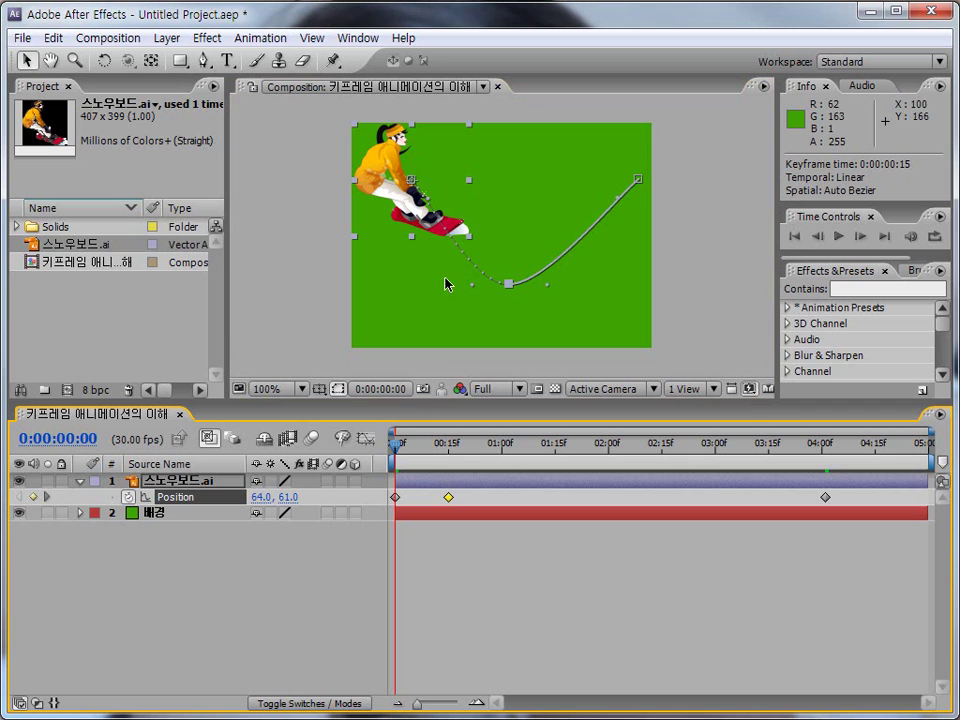
pyautogui.moveTo(397, 452); pyautogui.dragTo(449, 452)
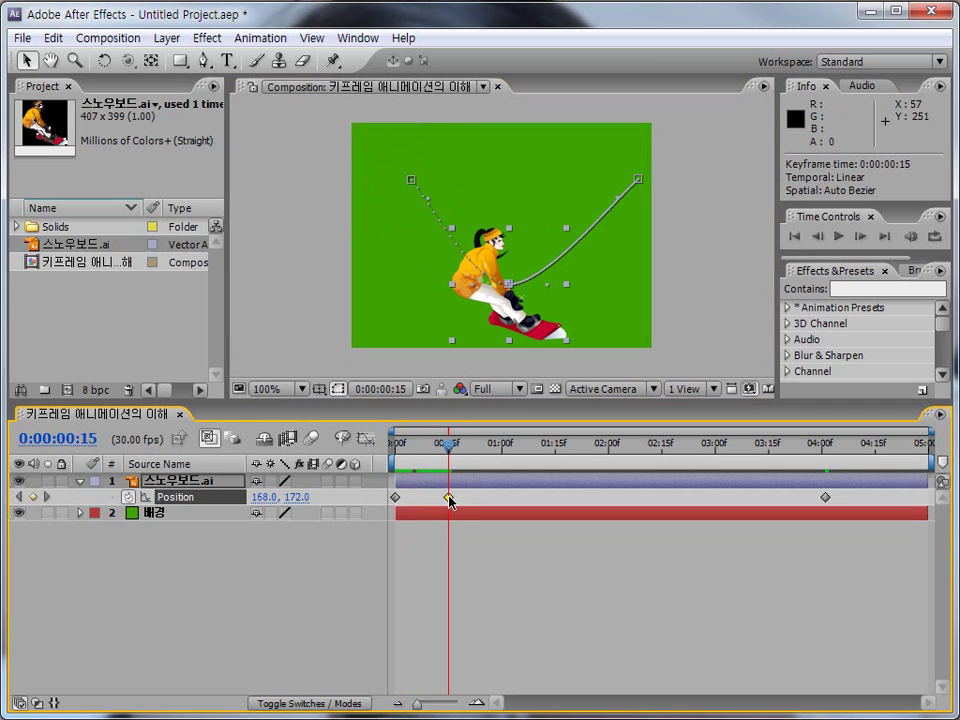
pyautogui.moveTo(496, 306); pyautogui.dragTo(547, 194)
# Move the last Position keyframe to 0:00:04:00 and place the snowboarder there at about 75, 171.
pyautogui.moveTo(447, 452); pyautogui.dragTo(822, 497)
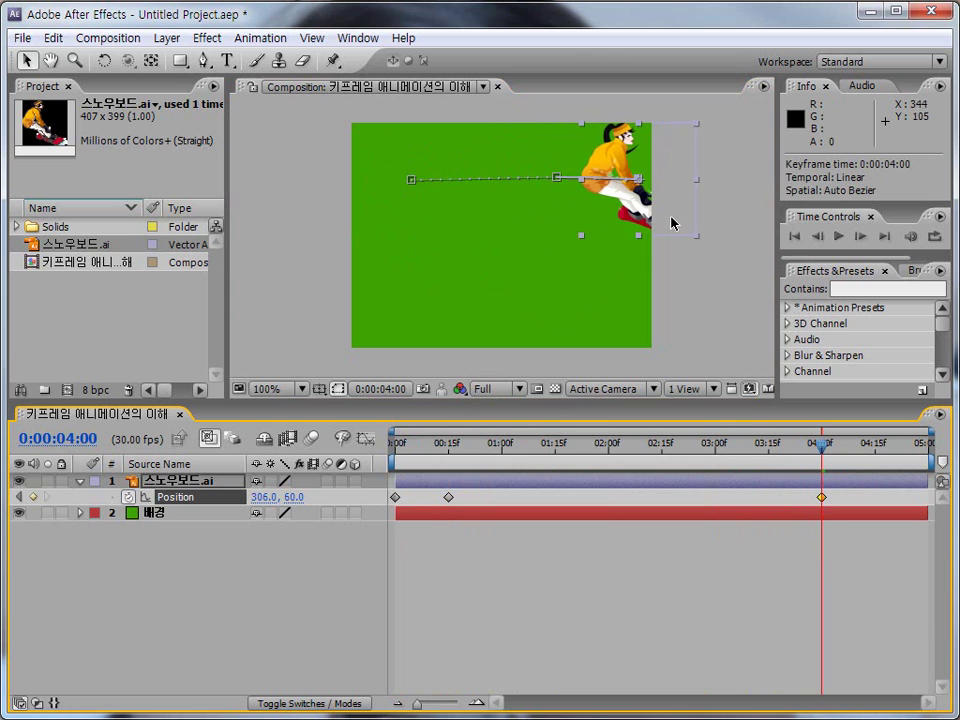
pyautogui.moveTo(652, 199); pyautogui.dragTo(418, 305)
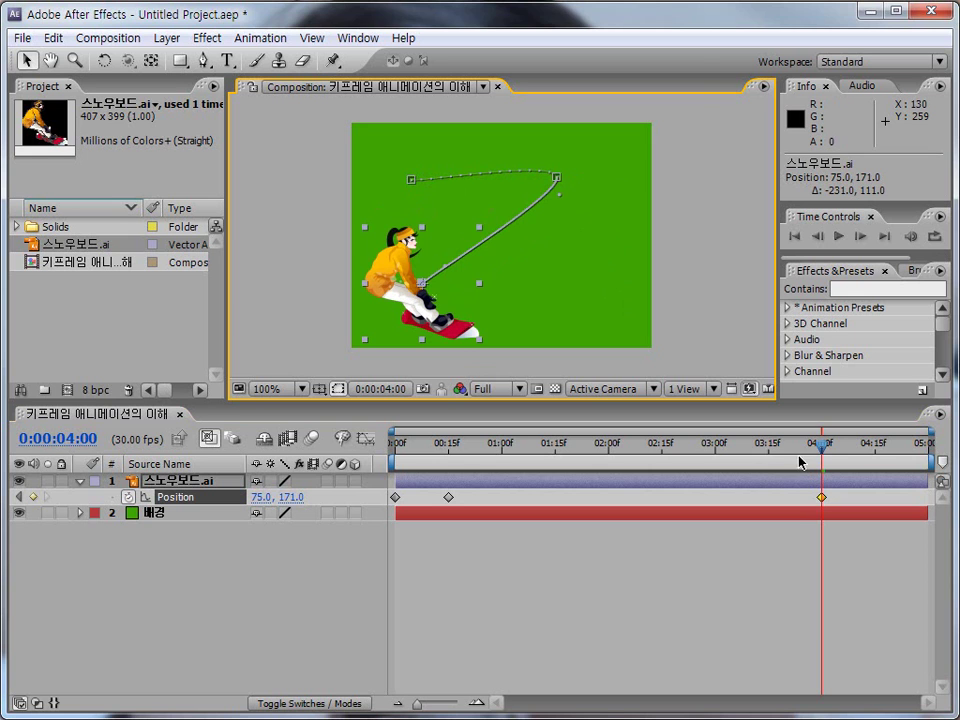
# Add a Position keyframe at 0:00:04:15 with the snowboarder at about 271, 177, and preview the animation.
pyautogui.moveTo(823, 450); pyautogui.dragTo(876, 450)
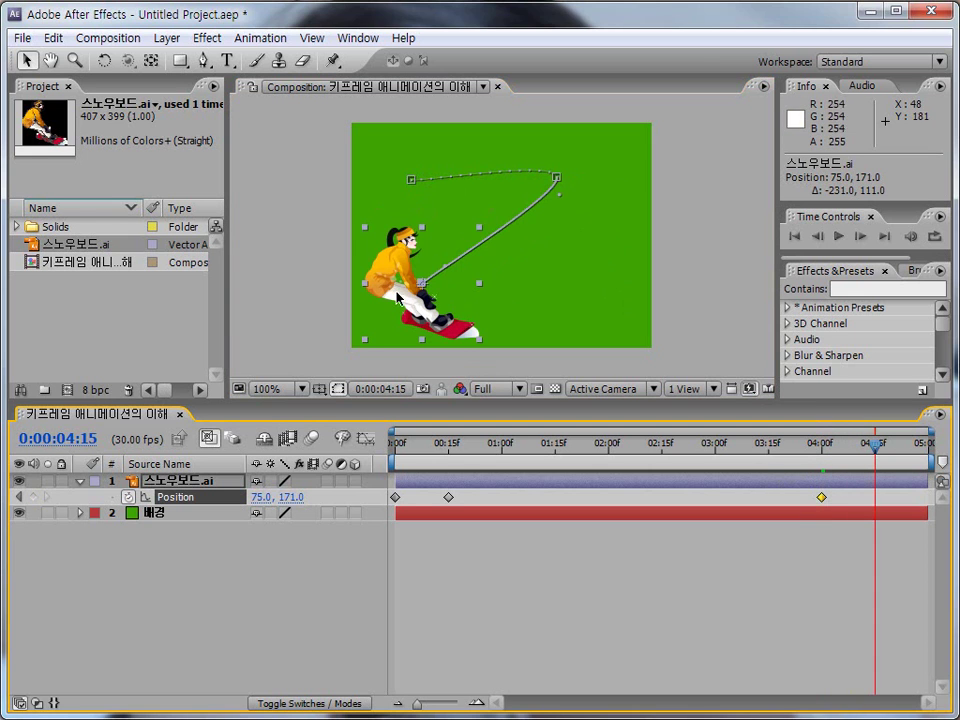
pyautogui.moveTo(398, 298); pyautogui.dragTo(580, 300)
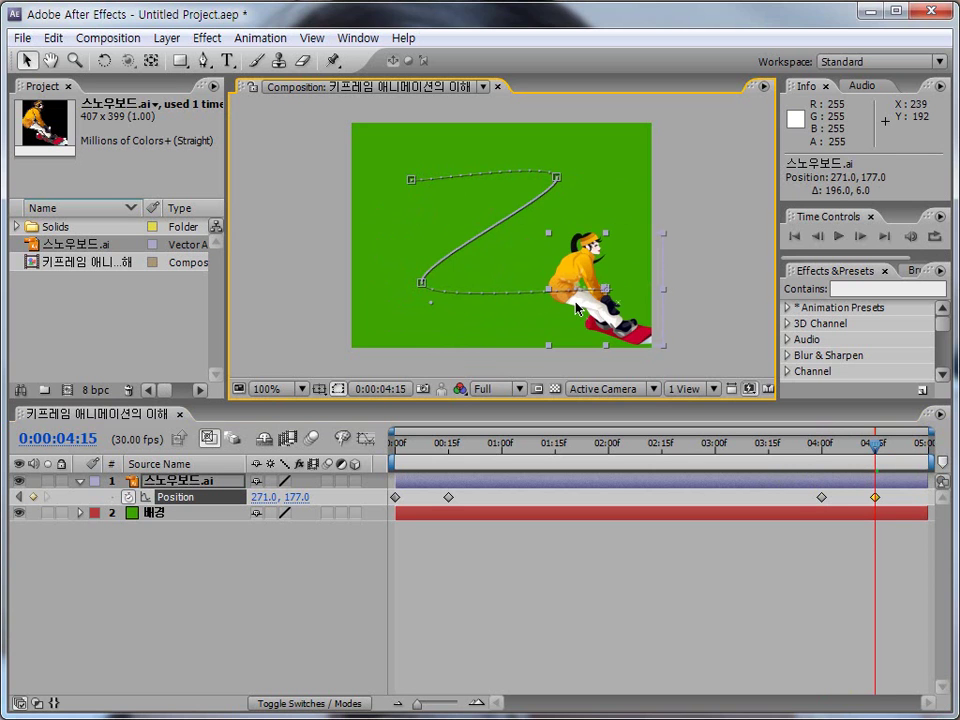
pyautogui.press('space')
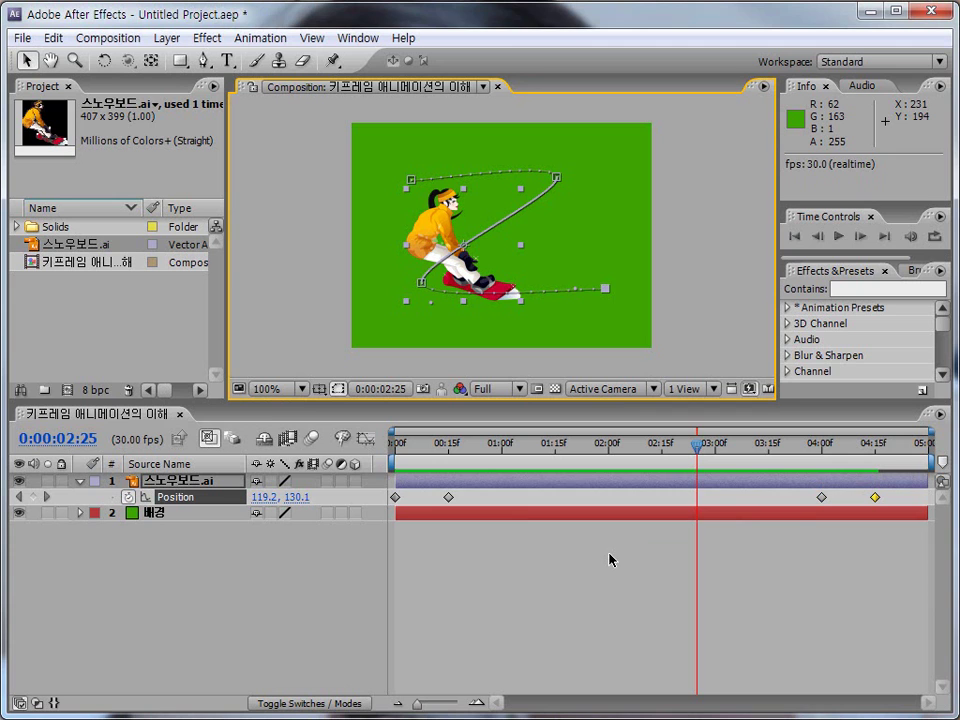
pyautogui.hotkey('ctrl', 'shift', 'd')
pyautogui.moveTo(394, 484)
pyautogui.mouseDown()
pyautogui.moveTo(446, 509)
pyautogui.moveTo(822, 508)
pyautogui.mouseUp()
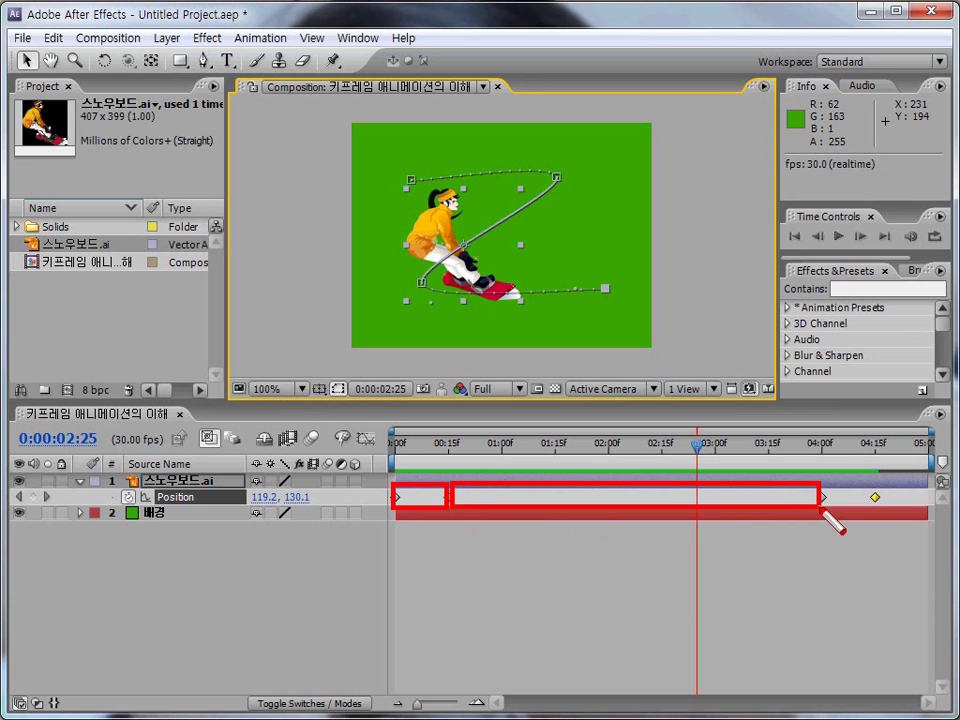
pyautogui.press('Escape')
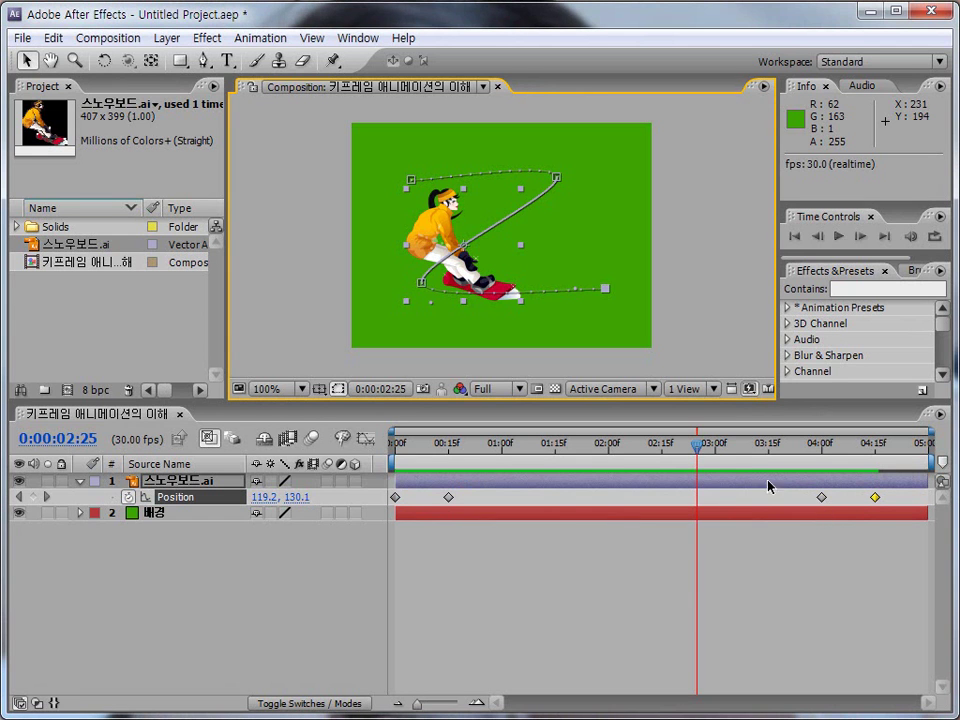
# Try deleting the Position keyframe at 0:00:00:15 and undo the deletion.
pyautogui.moveTo(698, 446); pyautogui.dragTo(380, 480)
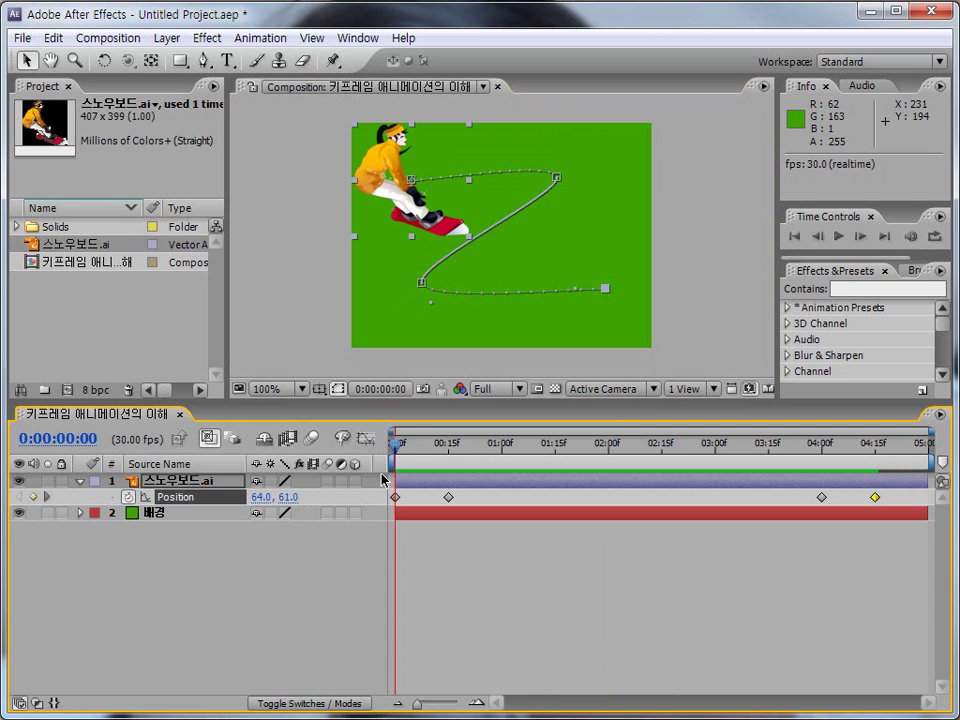
pyautogui.click(448, 497)
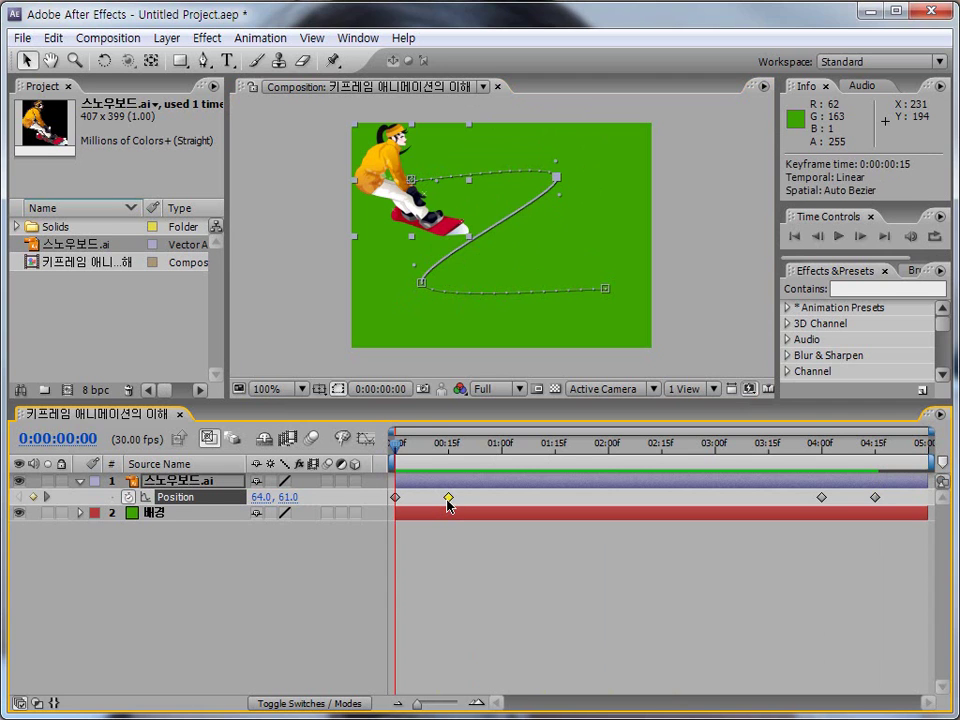
pyautogui.press('Delete')
pyautogui.hotkey('ctrl', 'z')
# Reposition the snowboarder to about 227, 78 at the 0:00:00:15 keyframe and about 72, 177 at the 0:00:04:00 keyframe.
pyautogui.click(448, 498)
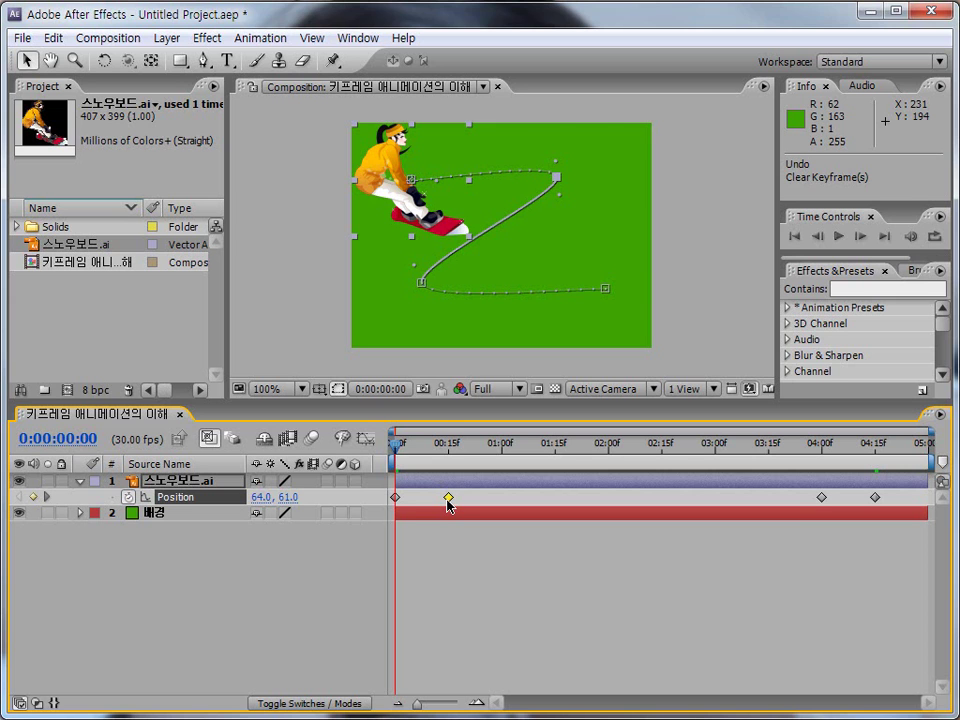
pyautogui.press('k')
pyautogui.moveTo(567, 197)
pyautogui.mouseDown()
pyautogui.moveTo(575, 216)
pyautogui.moveTo(567, 212)
pyautogui.mouseUp()
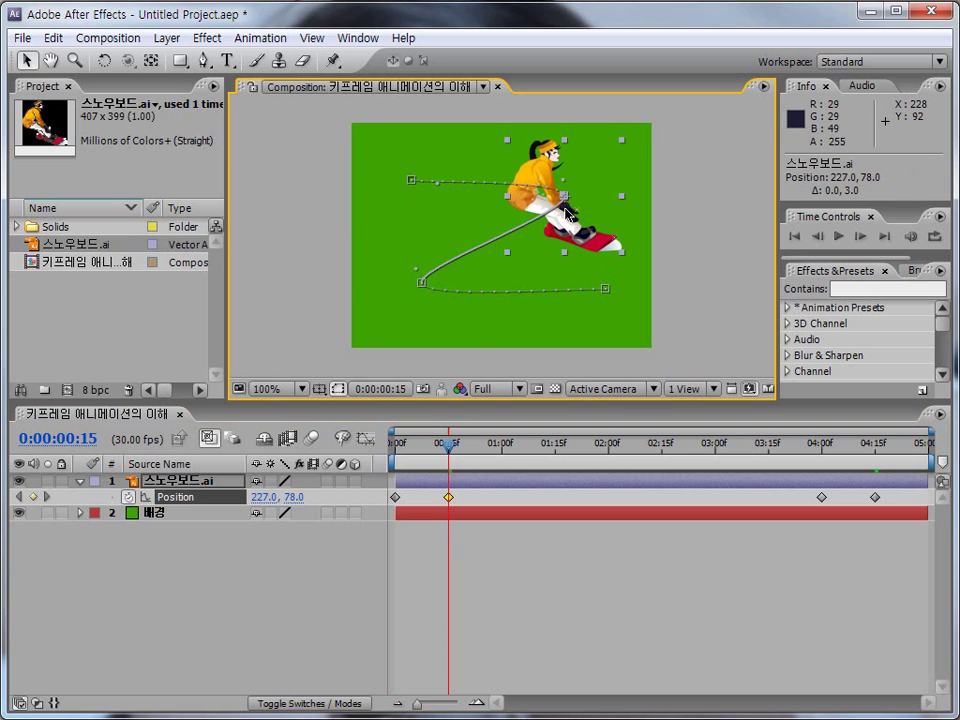
pyautogui.press('k')
pyautogui.moveTo(421, 306); pyautogui.dragTo(418, 312)
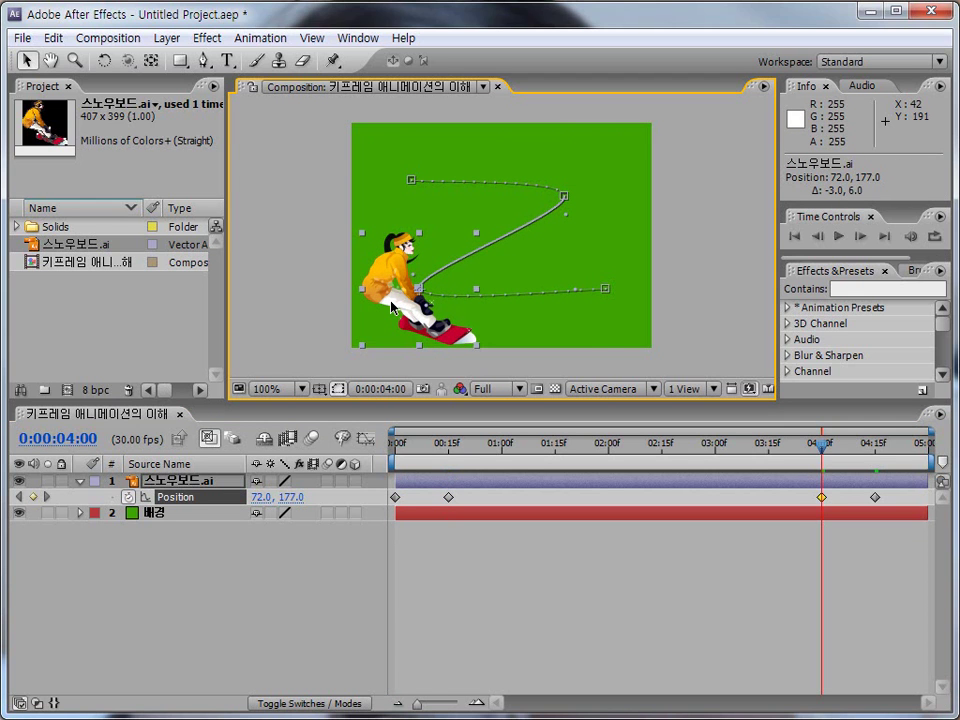
# At the 0:00:04:15 Position keyframe, move the snowboarder to about 258, 177.
pyautogui.press('k')
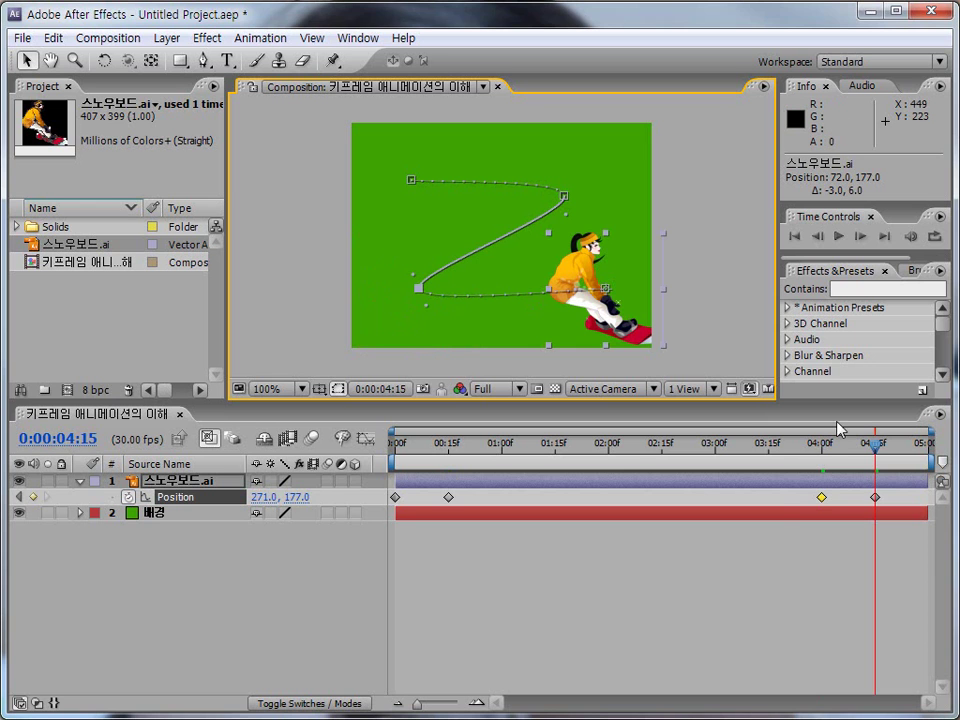
pyautogui.moveTo(874, 450)
pyautogui.mouseDown()
pyautogui.moveTo(744, 447)
pyautogui.moveTo(879, 454)
pyautogui.mouseUp()
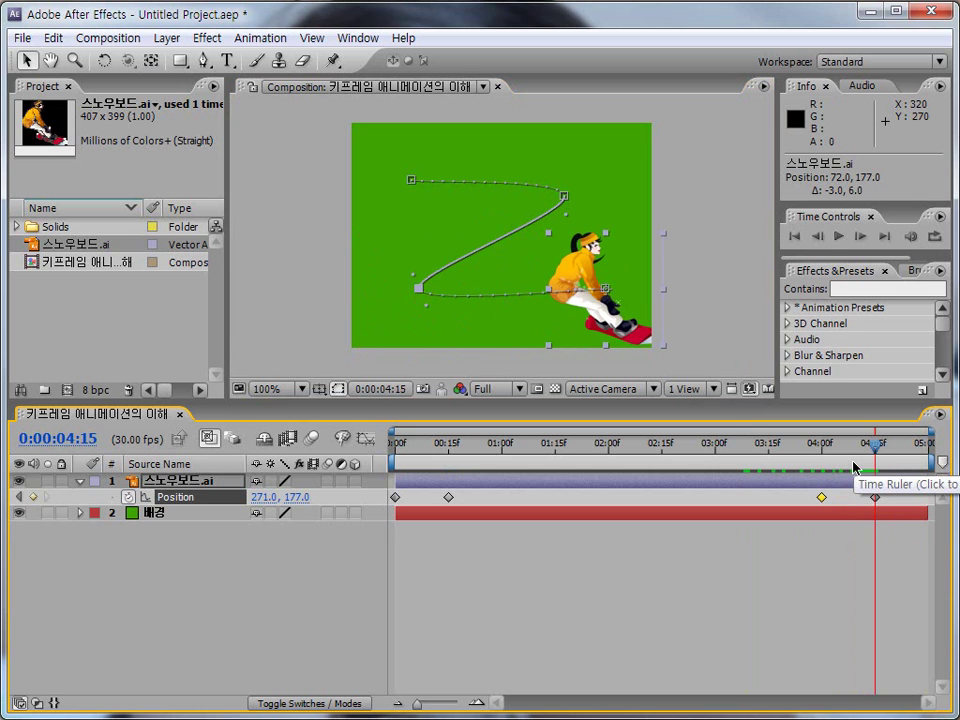
pyautogui.moveTo(597, 325); pyautogui.dragTo(582, 325)
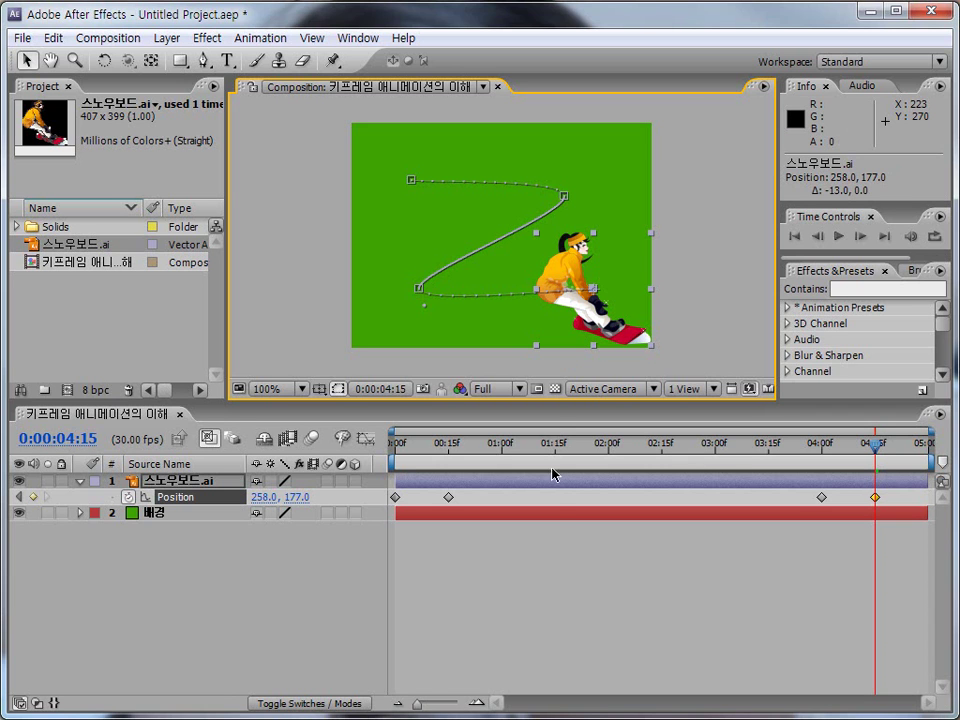
# Copy the snowboarder's 0:00:04:15 Position keyframe to 0:00:04:27 and delete the pasted copy.
pyautogui.click(877, 498)
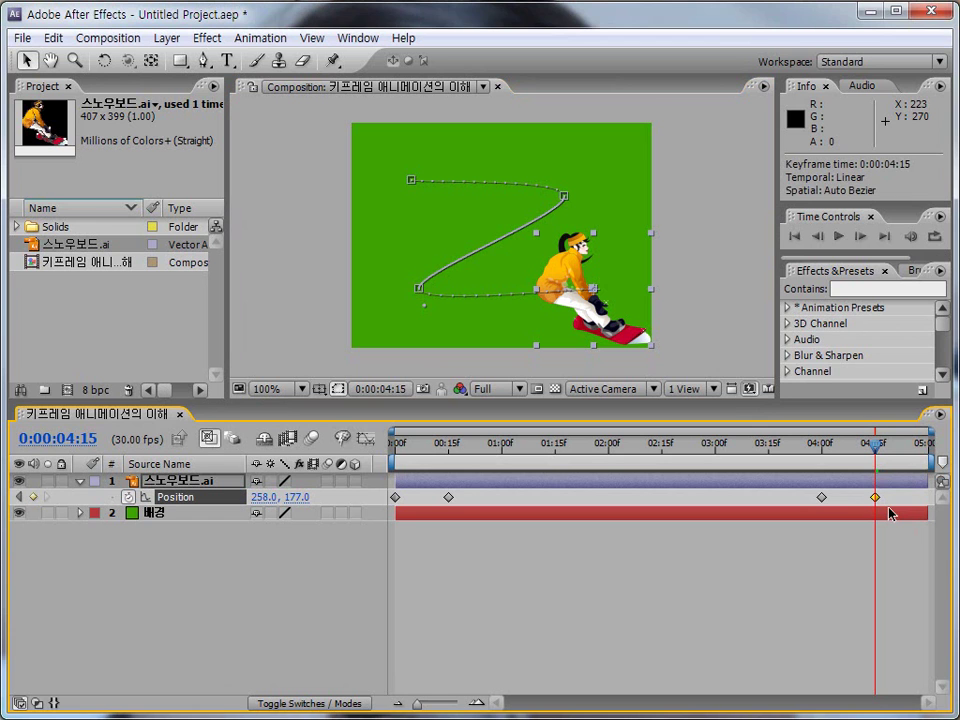
pyautogui.hotkey('ctrl', 'c')
pyautogui.moveTo(876, 448); pyautogui.dragTo(920, 450)
pyautogui.hotkey('ctrl', 'v')
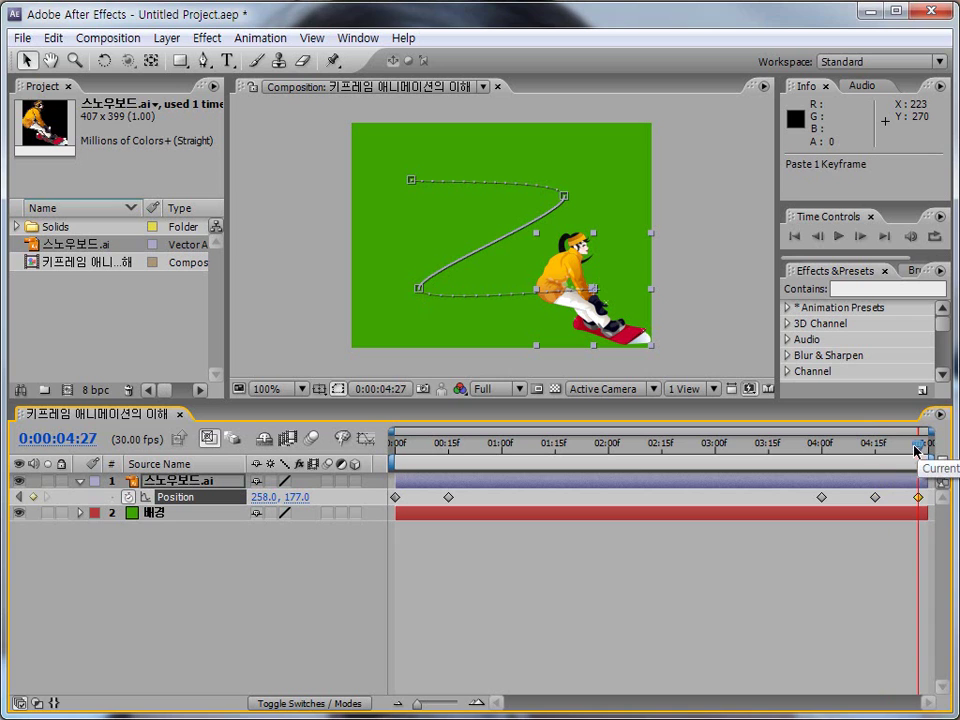
pyautogui.click(918, 497)
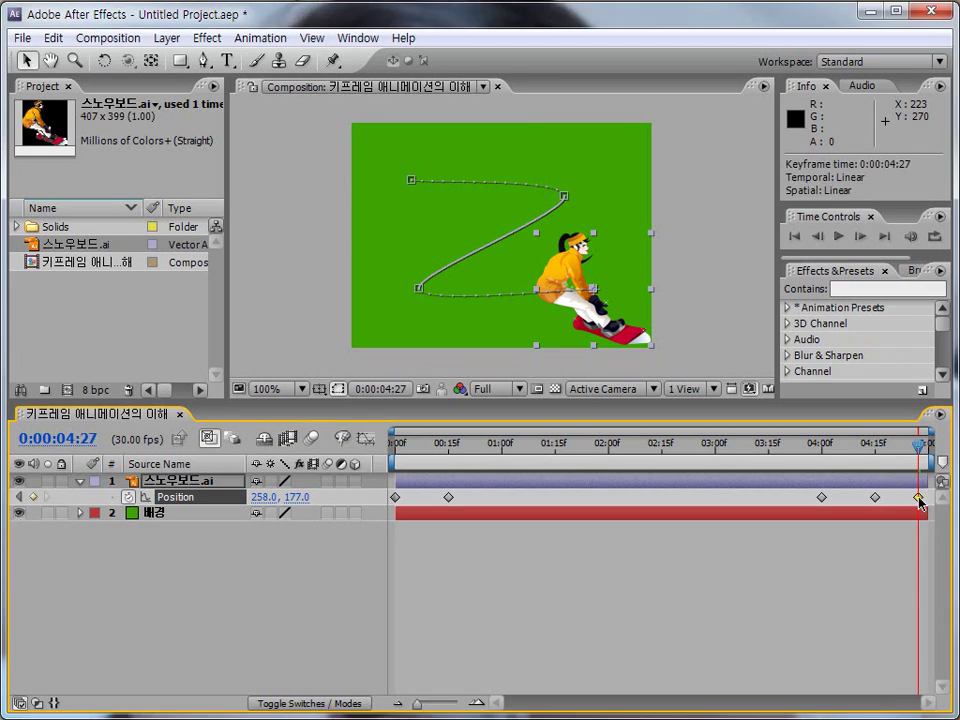
pyautogui.press('Delete')
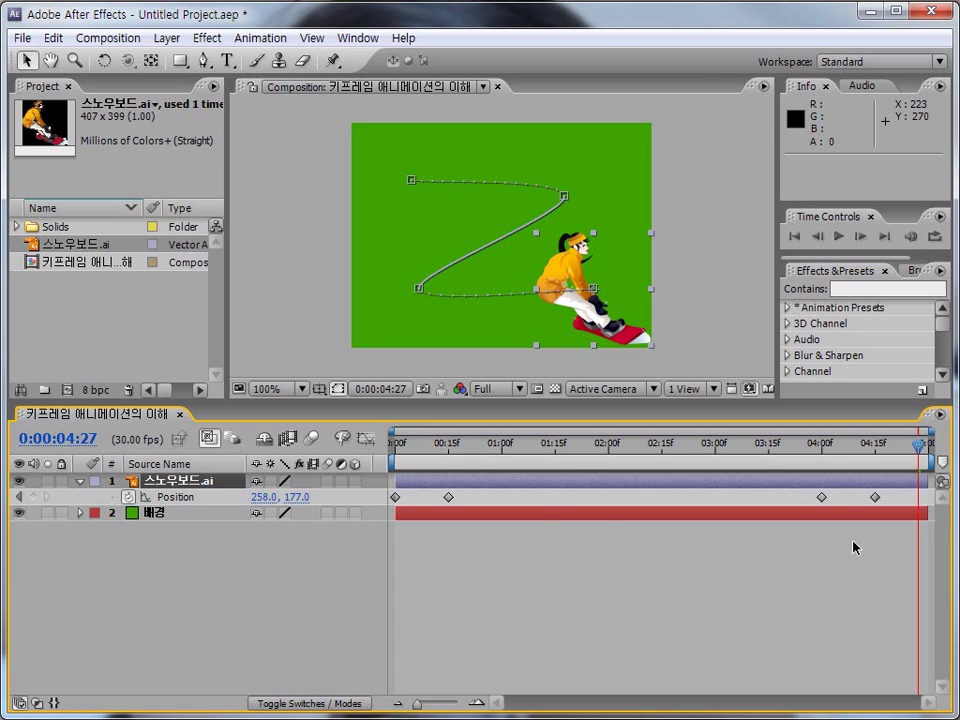
pyautogui.keyDown('ctrl'); pyautogui.click(442, 494); pyautogui.keyUp('ctrl')
pyautogui.click(272, 555)
pyautogui.click(238, 488)
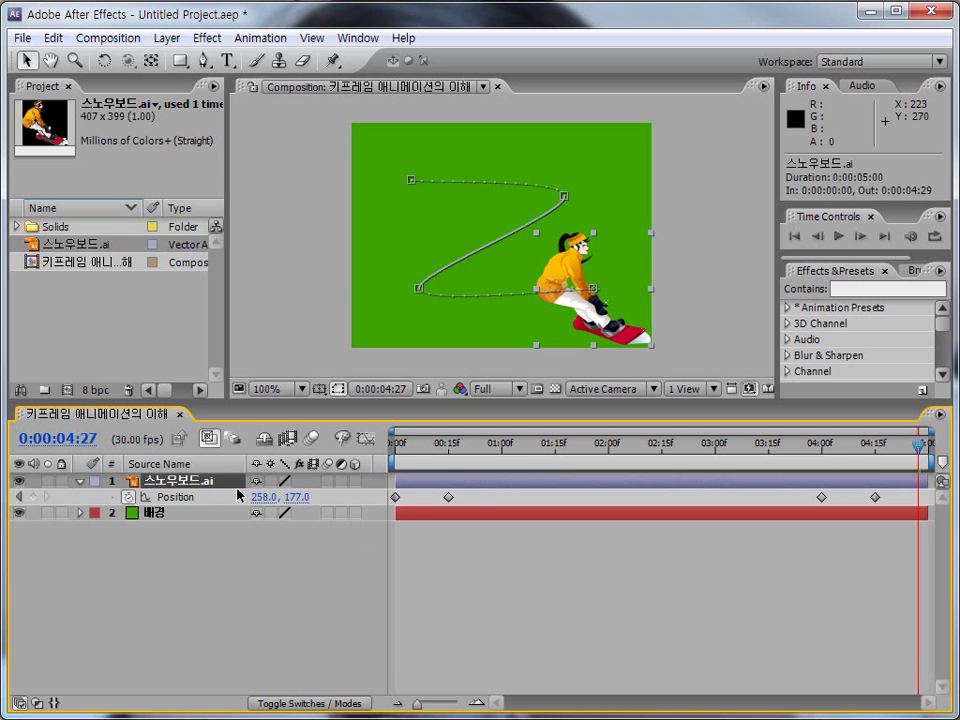
# Set the temporal interpolation of the Position keyframe at 0:00:00:15 to Bezier.
pyautogui.click(449, 500)
pyautogui.hotkey('ctrl', 'alt', 'k')
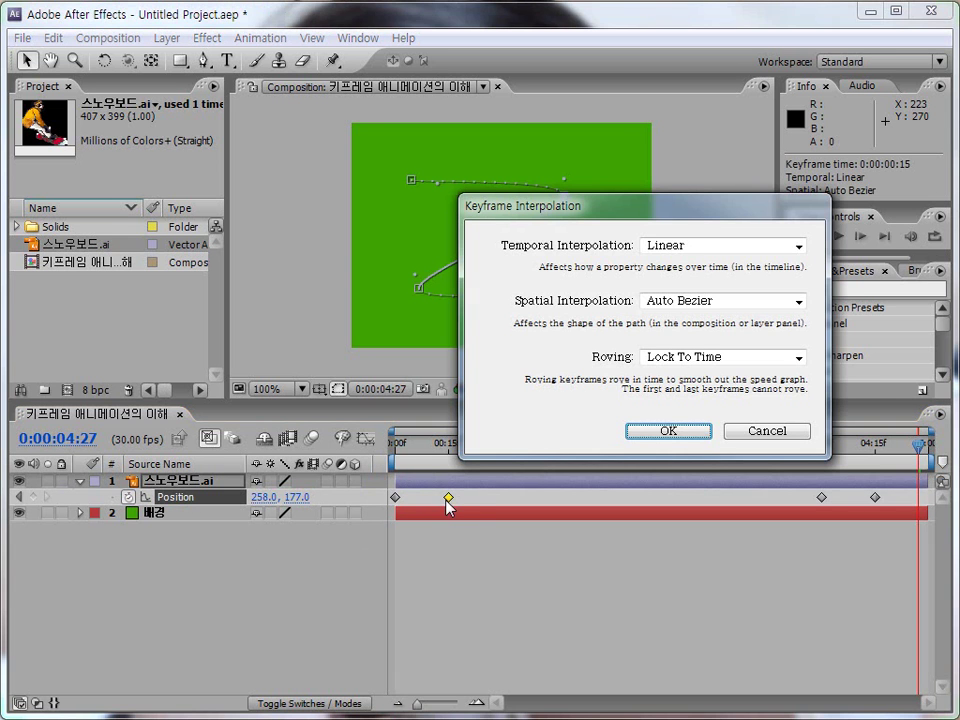
pyautogui.moveTo(537, 214); pyautogui.dragTo(390, 219)
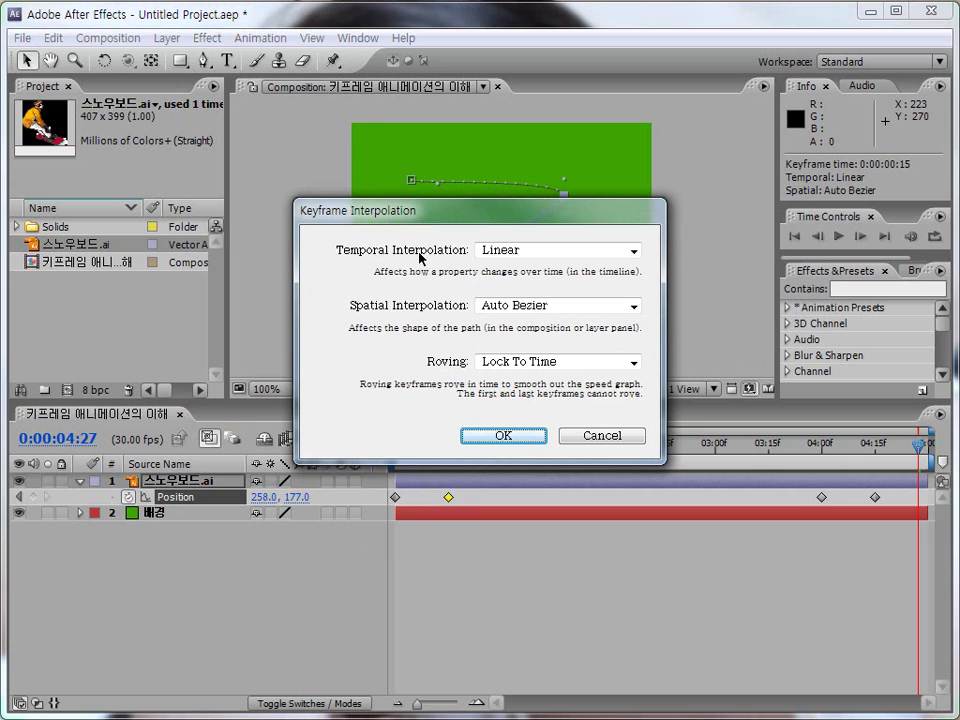
pyautogui.moveTo(431, 218); pyautogui.dragTo(234, 208)
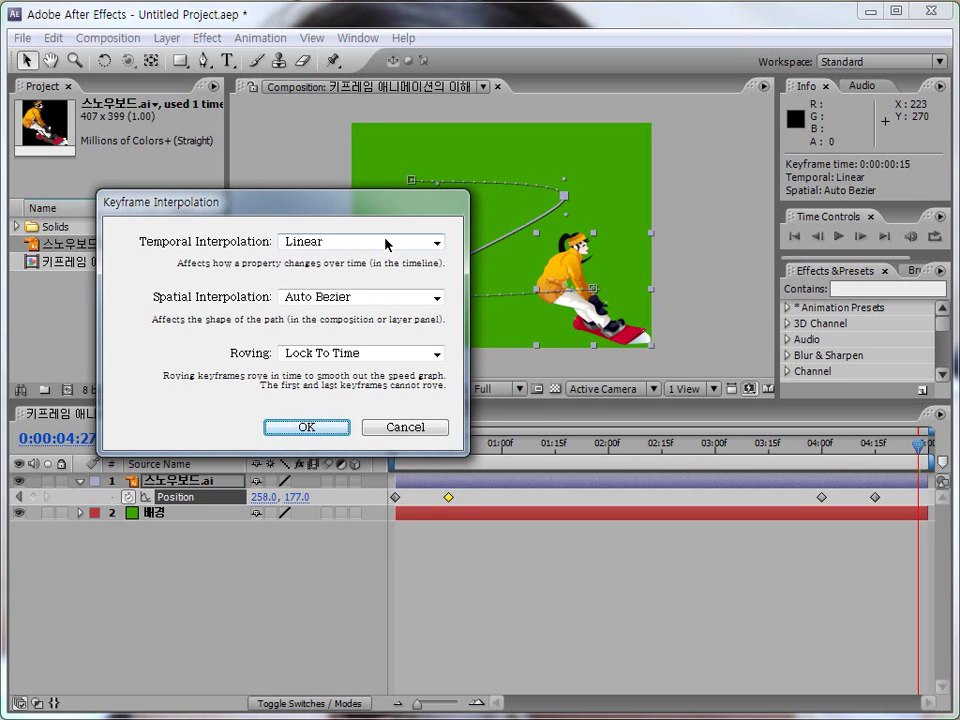
pyautogui.click(433, 244)
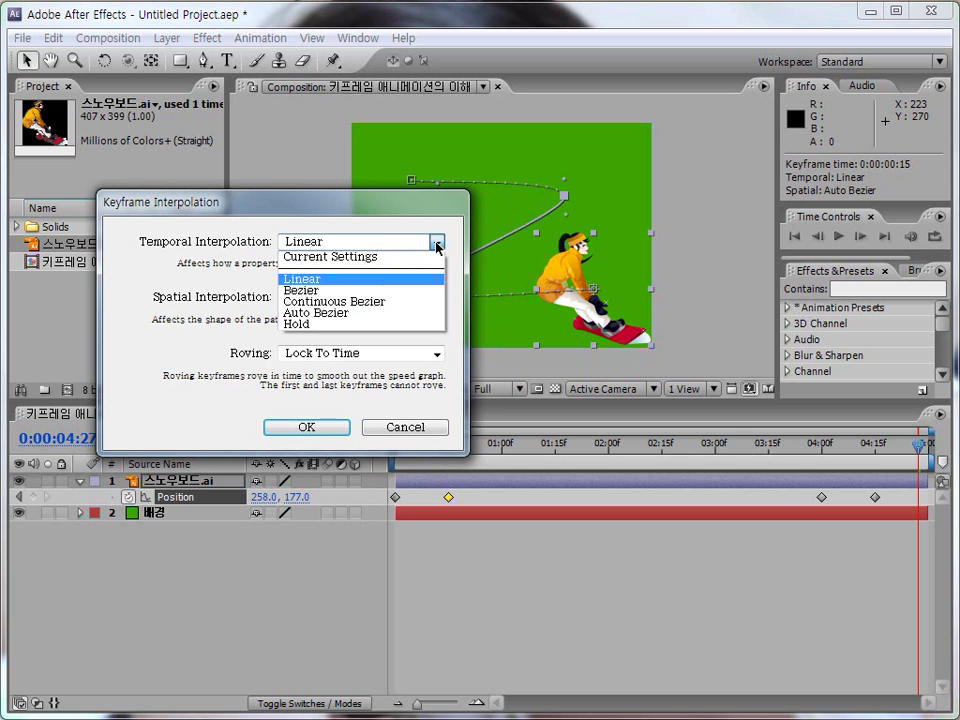
pyautogui.click(359, 292)
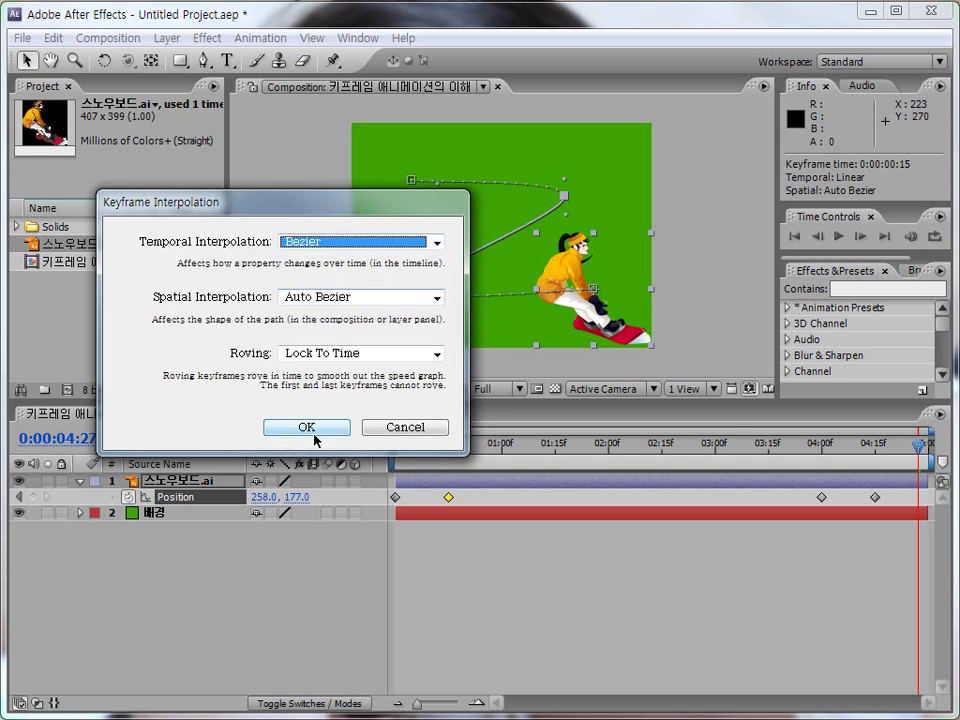
pyautogui.click(308, 427)
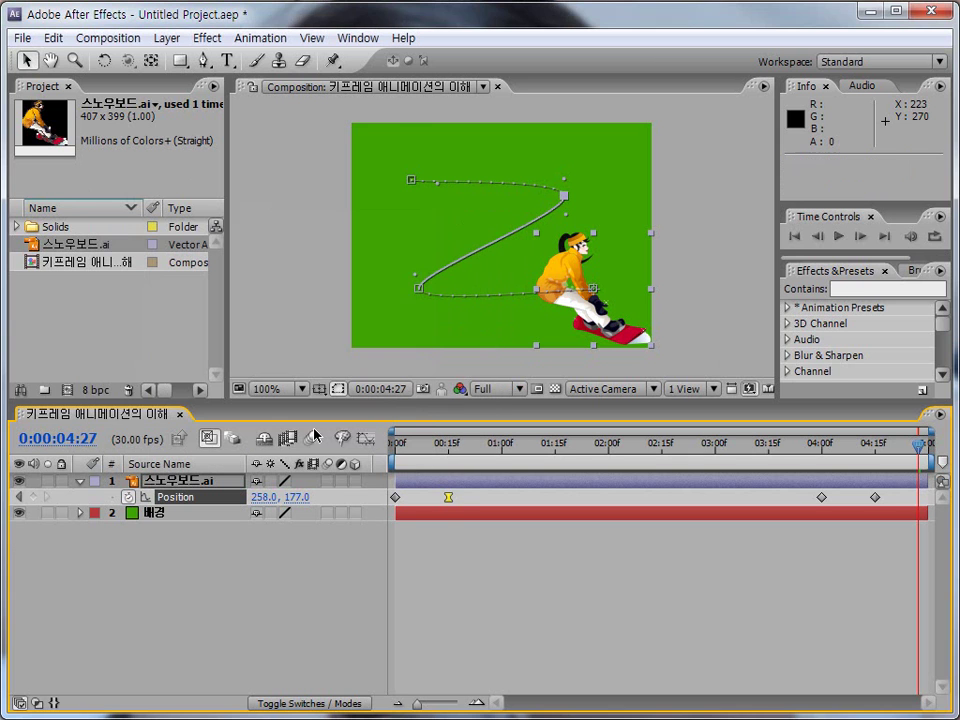
# Change the 0:00:00:15 Position keyframe's temporal interpolation to Auto Bezier.
pyautogui.click(447, 498)
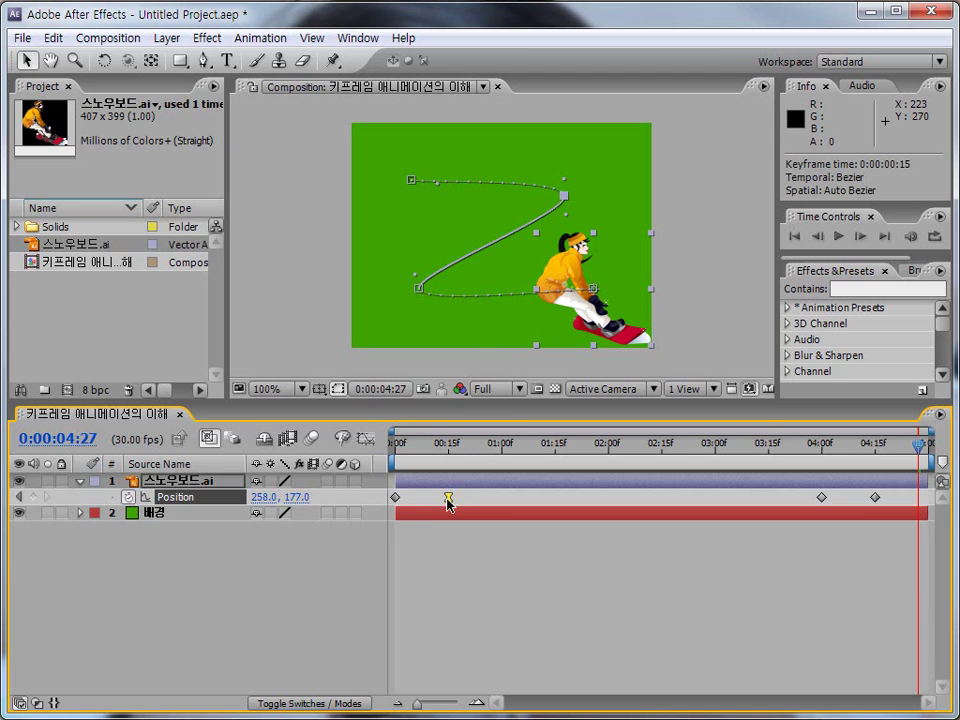
pyautogui.hotkey('ctrl', 'alt', 'k')
pyautogui.click(437, 244)
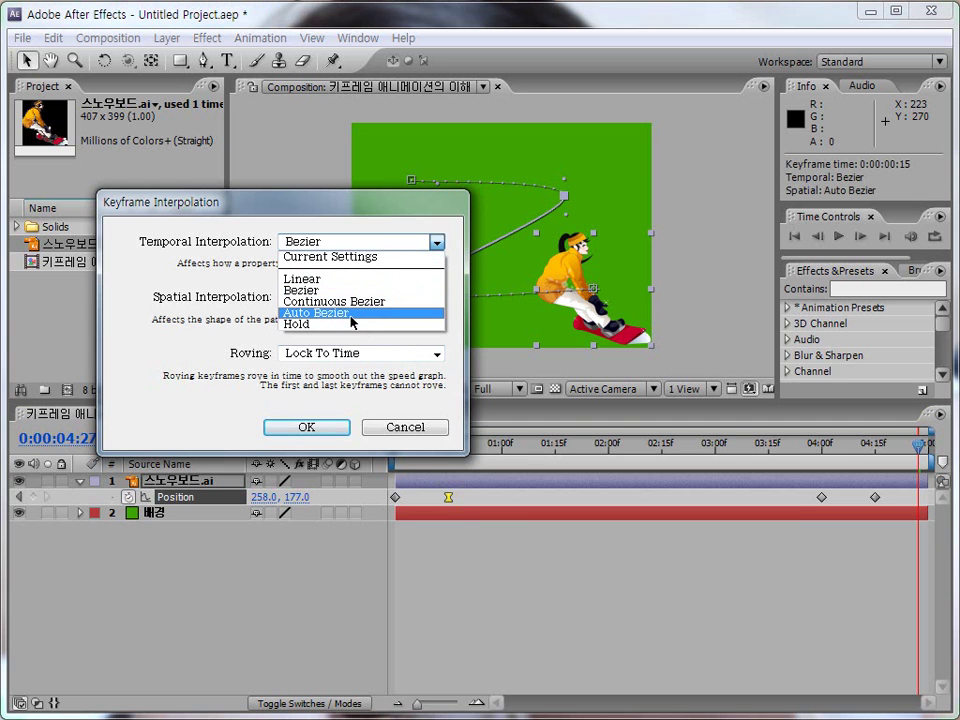
pyautogui.click(348, 314)
pyautogui.click(310, 426)
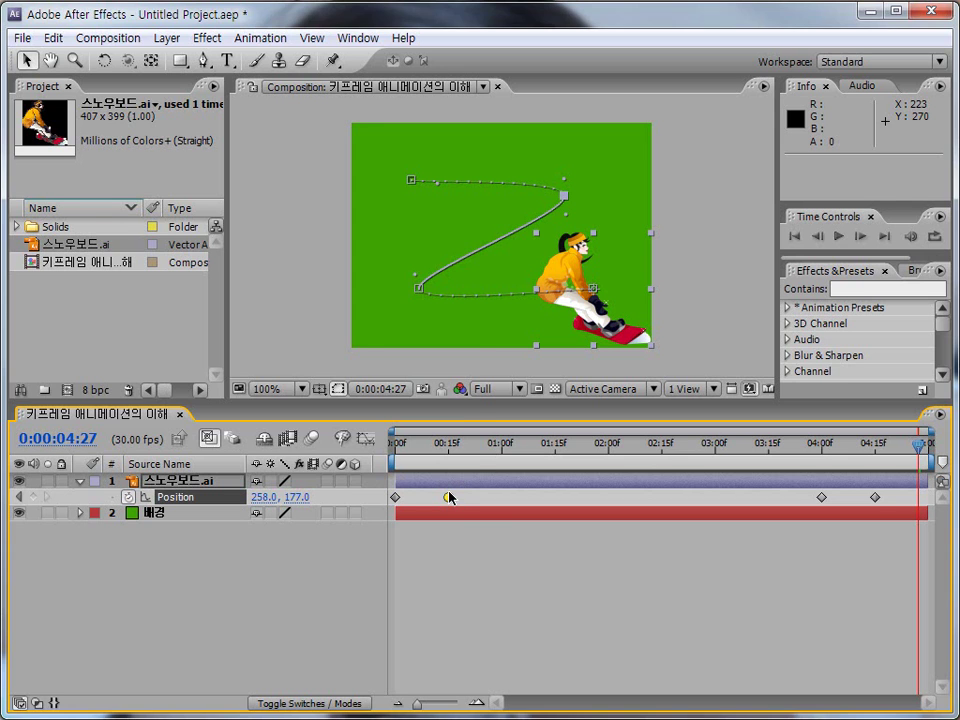
# Switch the temporal interpolation of the 0:00:00:15 Position keyframe to Hold.
pyautogui.hotkey('ctrl', 'alt', 'k')
pyautogui.click(432, 244)
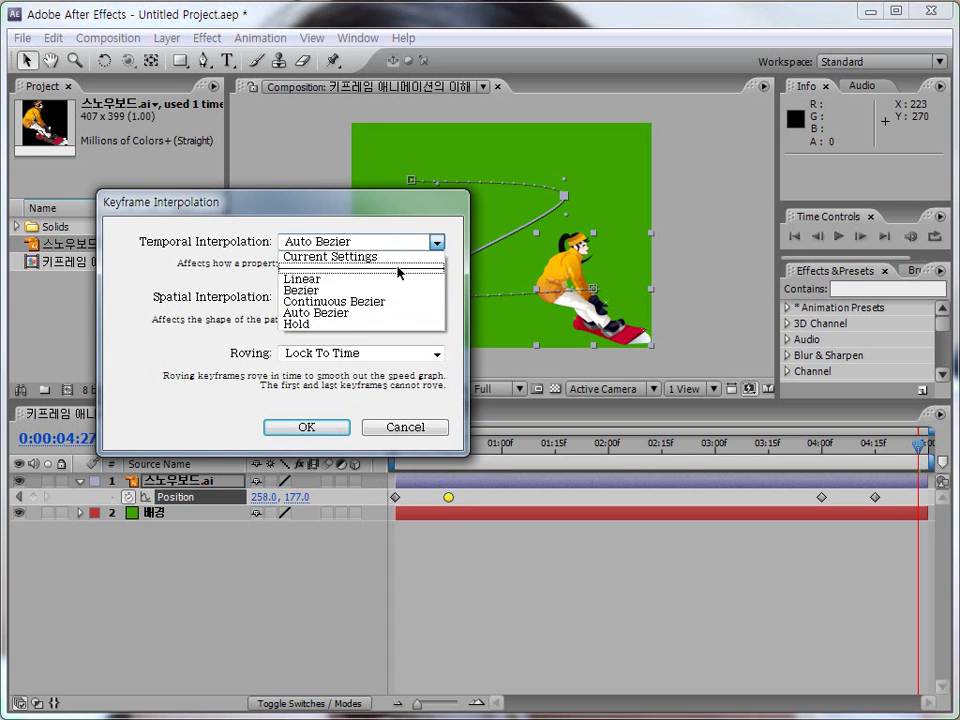
pyautogui.click(335, 325)
pyautogui.click(322, 430)
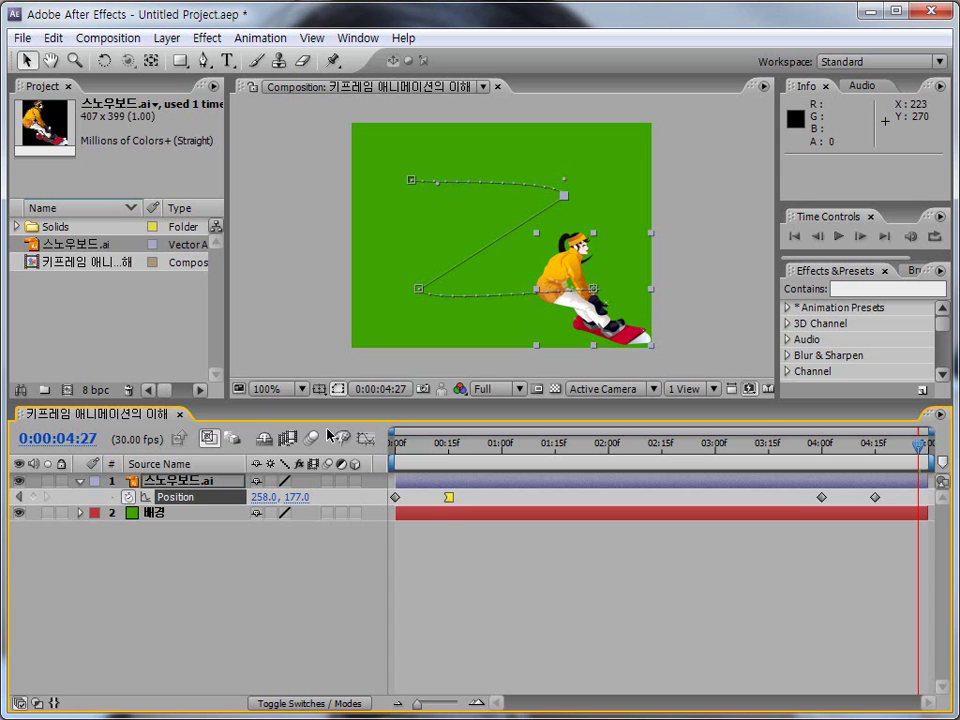
# Set the 0:00:00:15 Position keyframe's temporal interpolation to Continuous Bezier.
pyautogui.moveTo(450, 499)
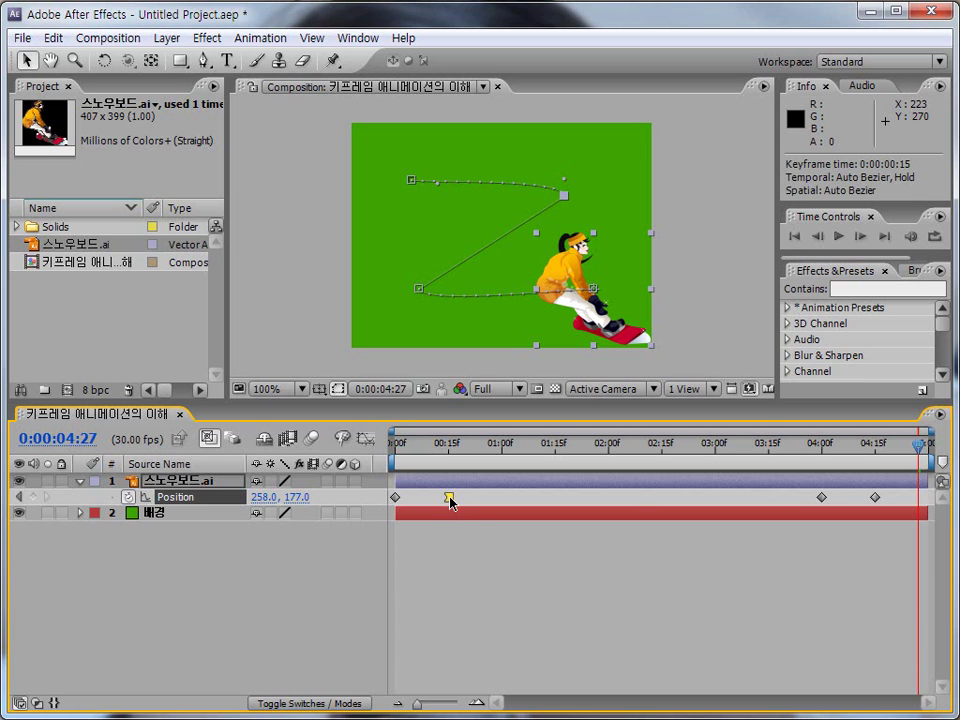
pyautogui.hotkey('ctrl', 'alt', 'k')
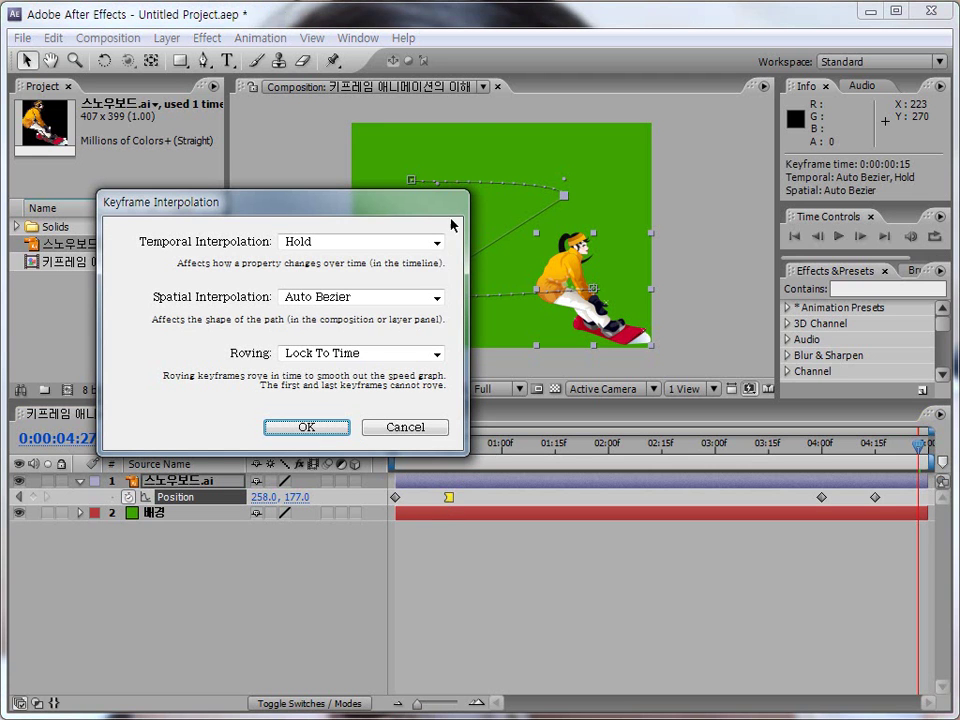
pyautogui.click(436, 242)
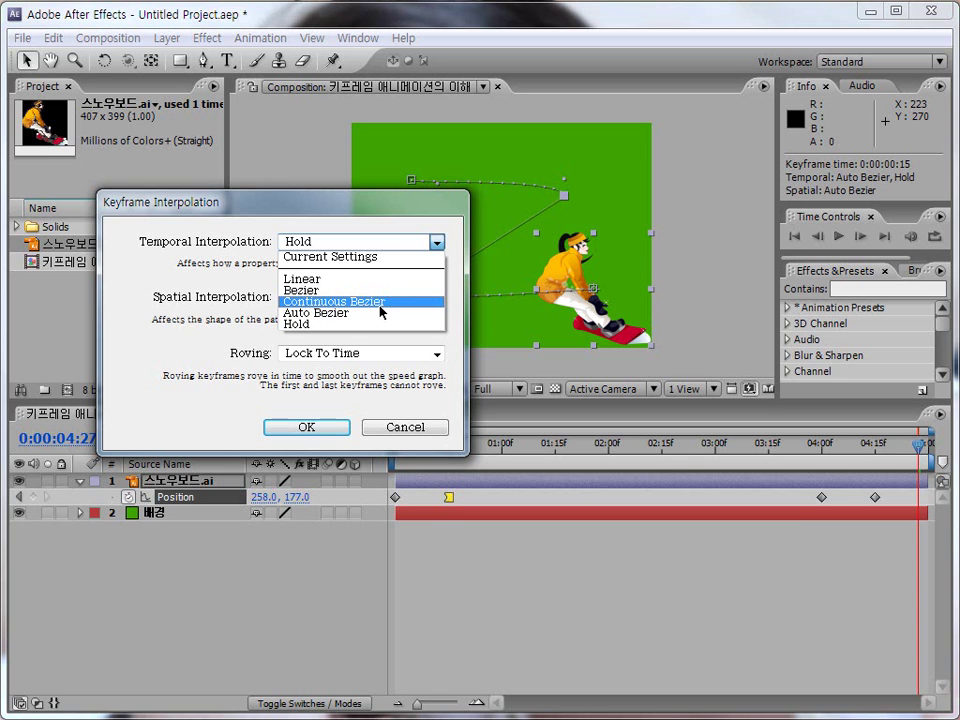
pyautogui.click(380, 302)
pyautogui.click(310, 427)
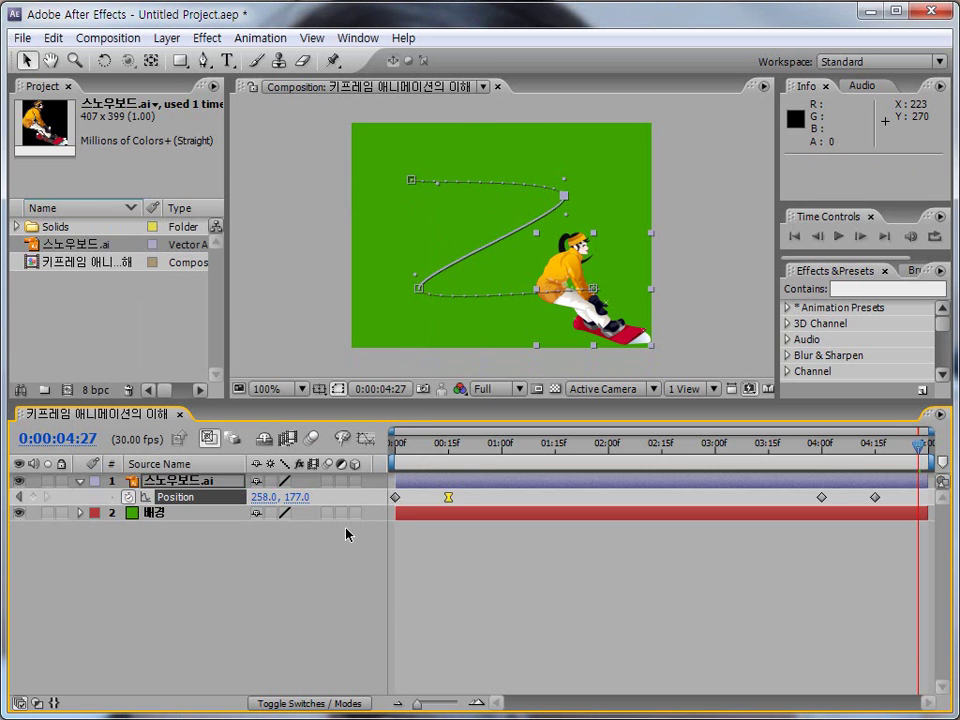